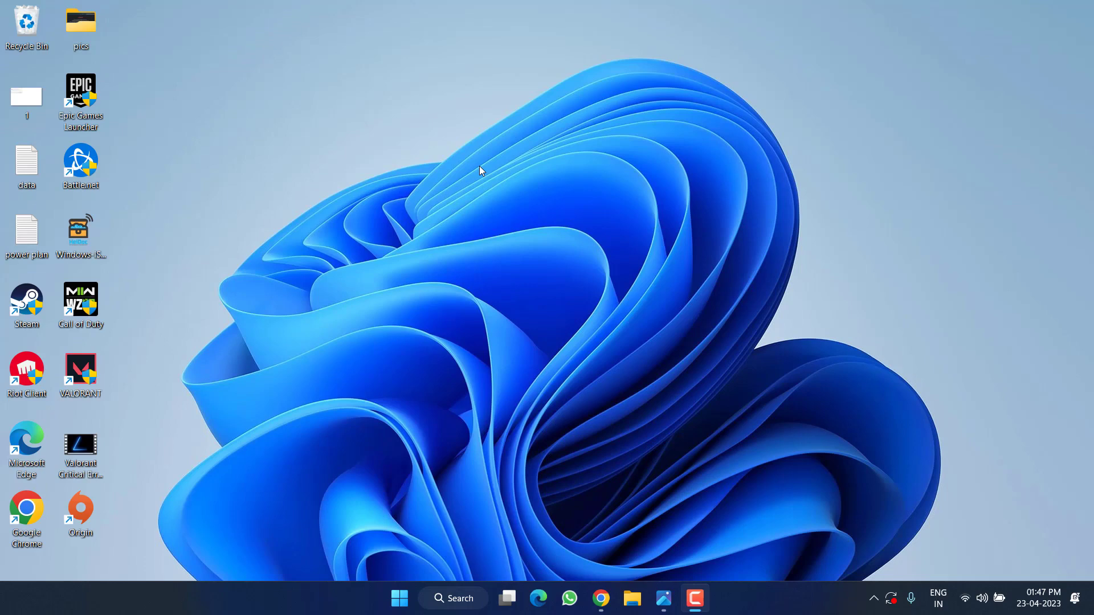
Review the NVIDIA and Discord overlay-disable screenshots in Windows Photos.
mouse_move(662, 597)
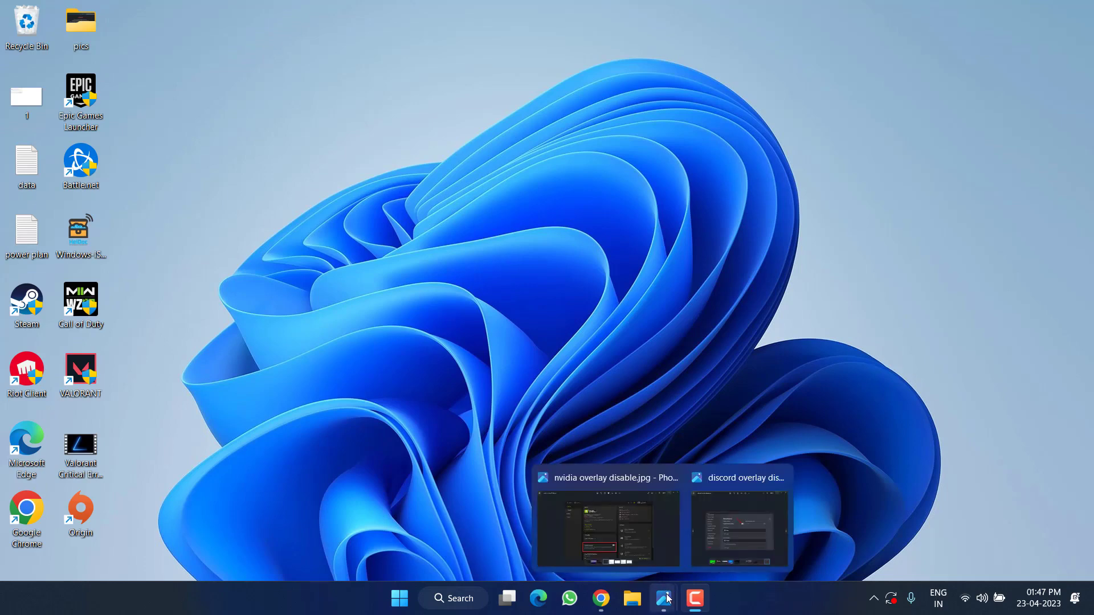
click(607, 552)
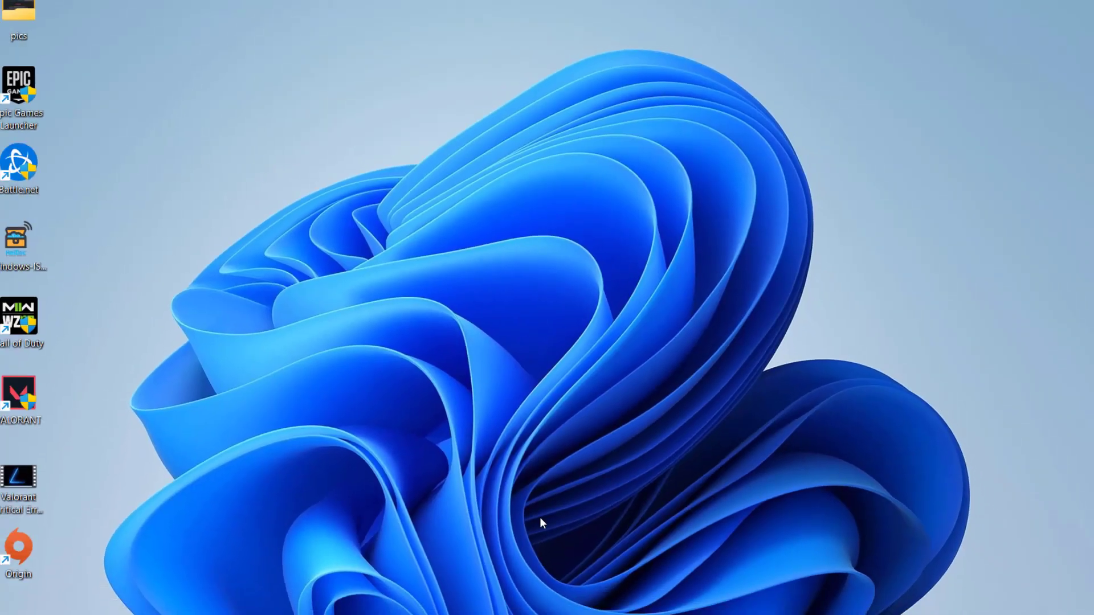
mouse_move(662, 598)
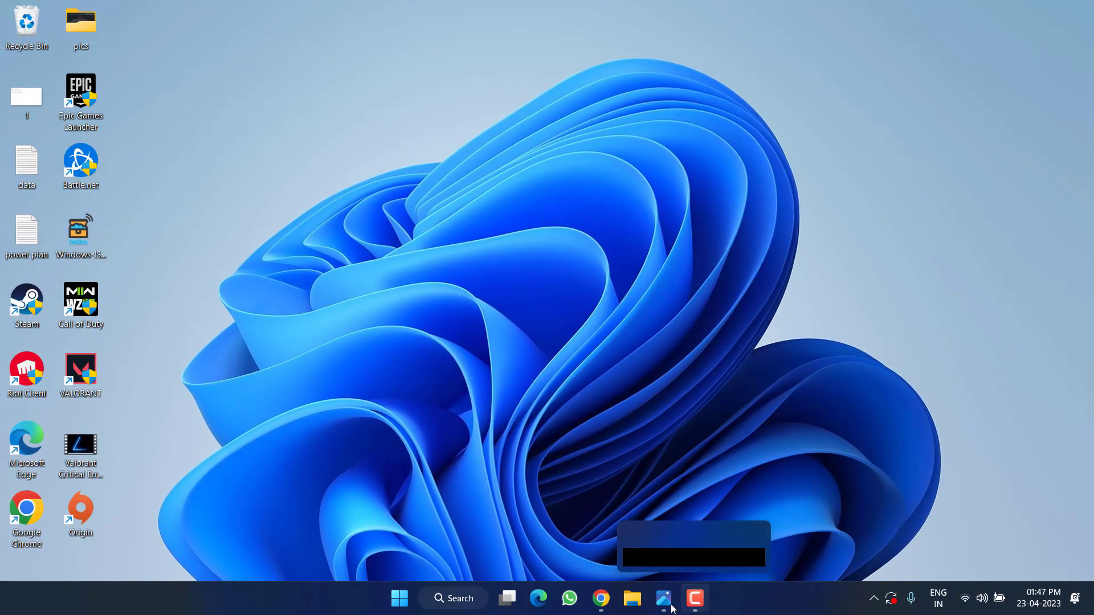
click(655, 544)
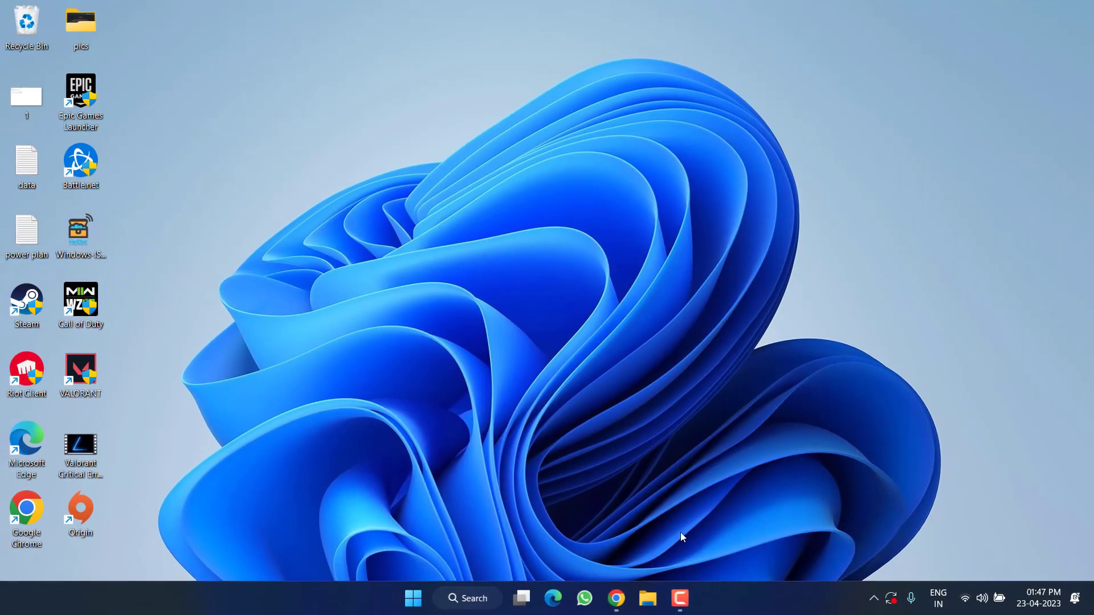
Disable 'Enable the Steam Overlay while in-game' in Steam settings, confirm with OK, and close Steam.
click(874, 598)
click(860, 561)
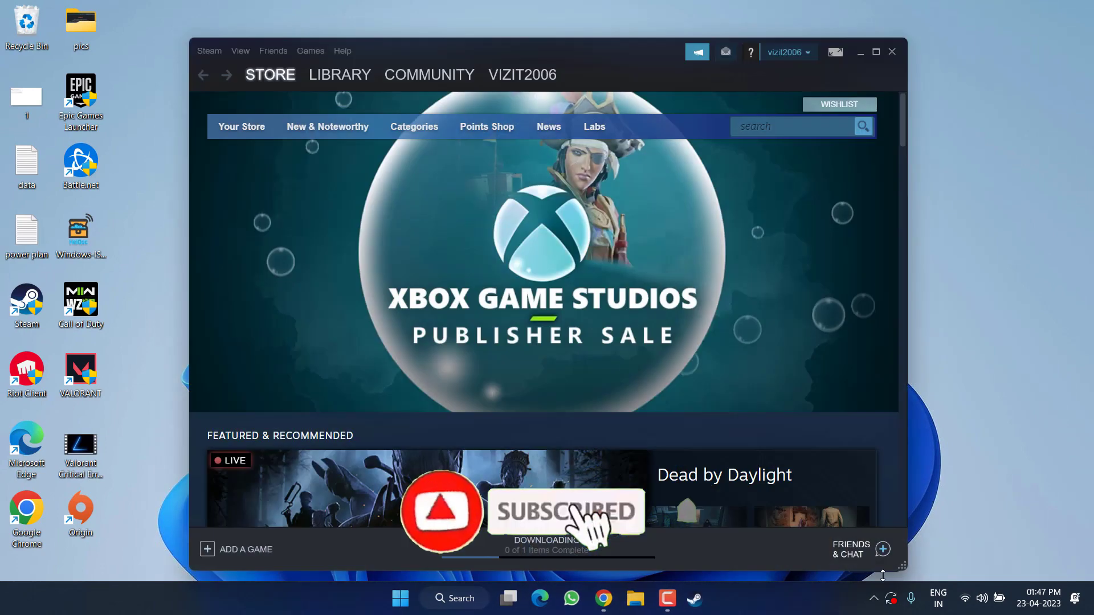
click(208, 52)
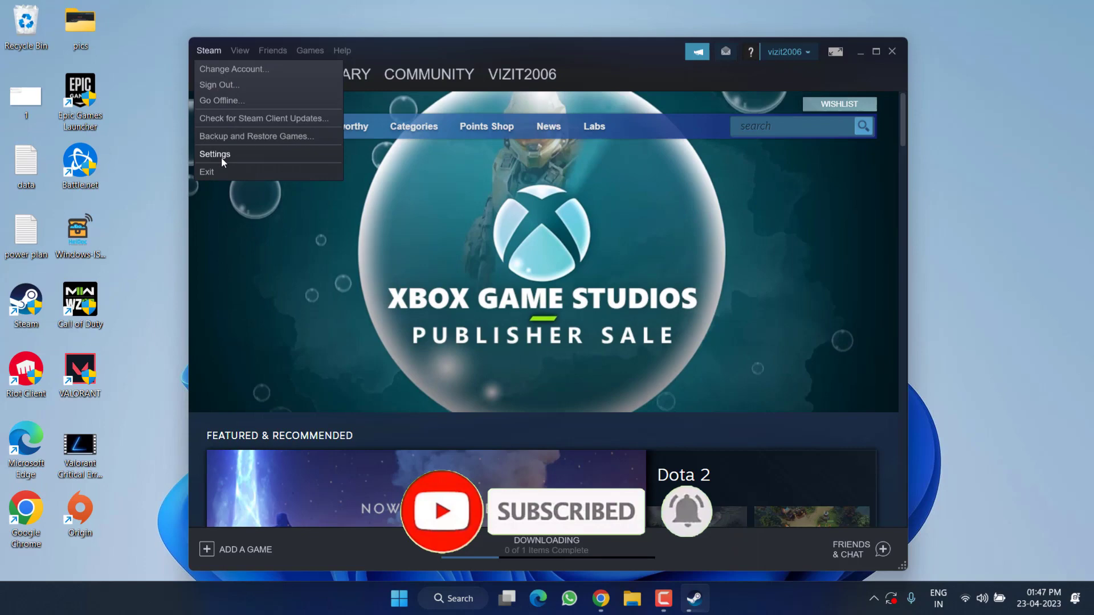
click(221, 155)
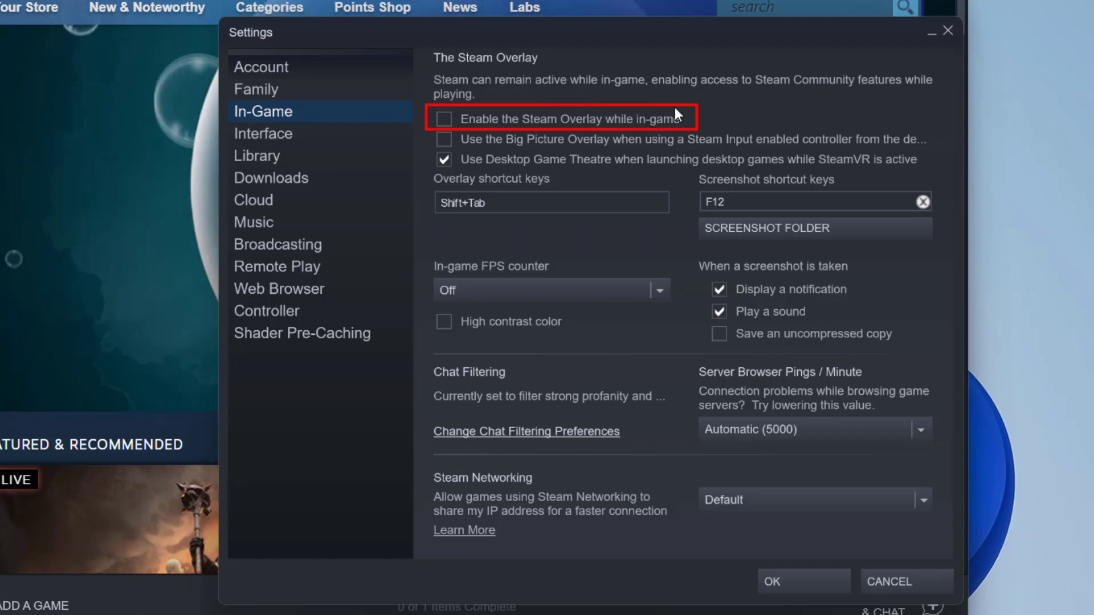
click(796, 580)
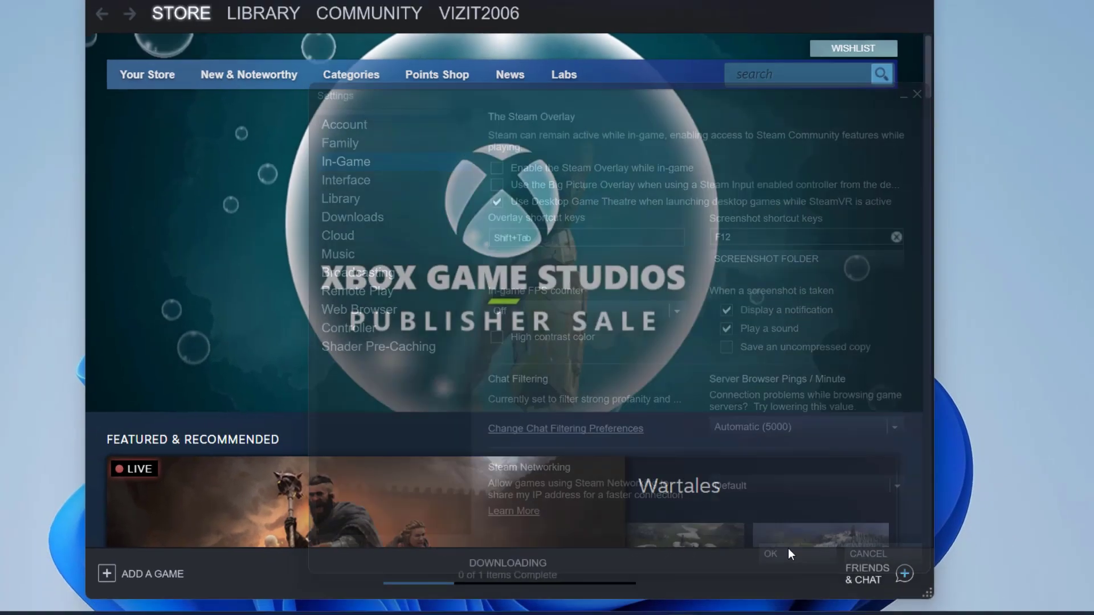
click(884, 45)
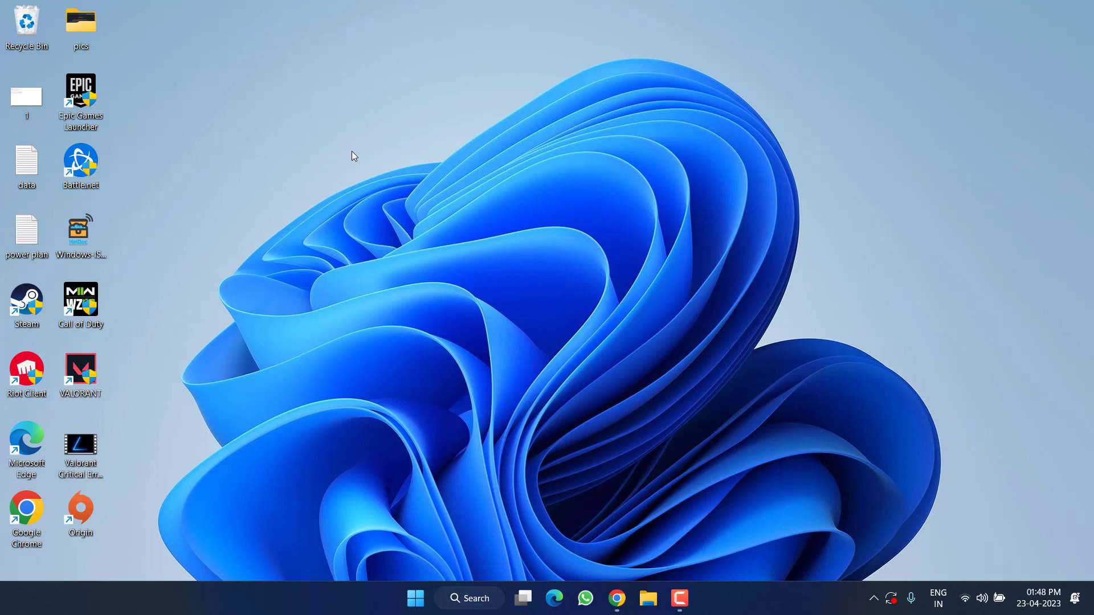
Exit Steam from its hidden system-tray icon.
click(873, 598)
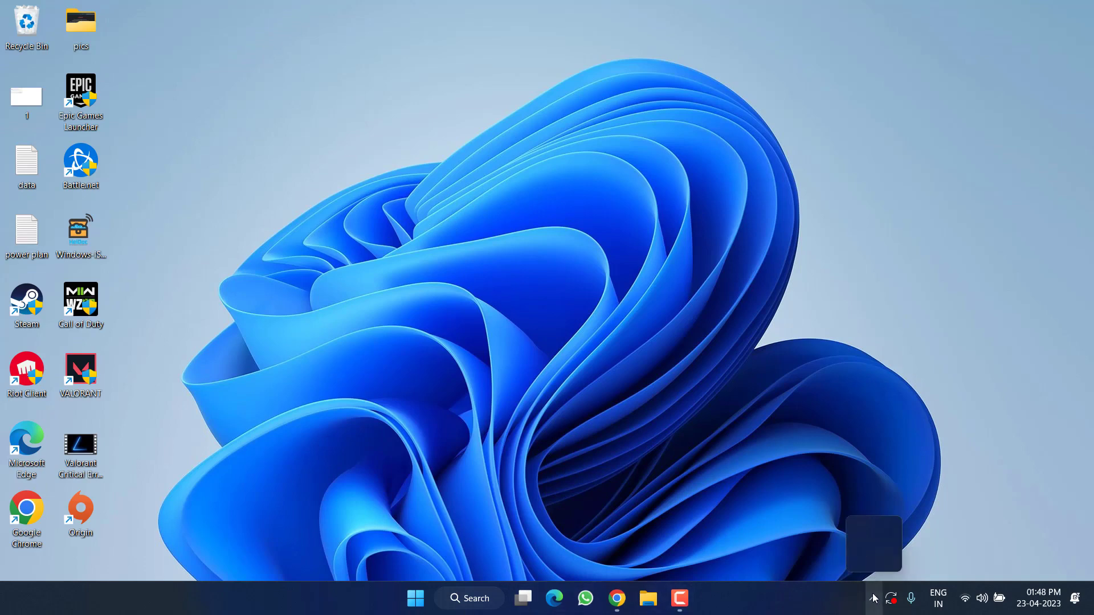
right_click(860, 560)
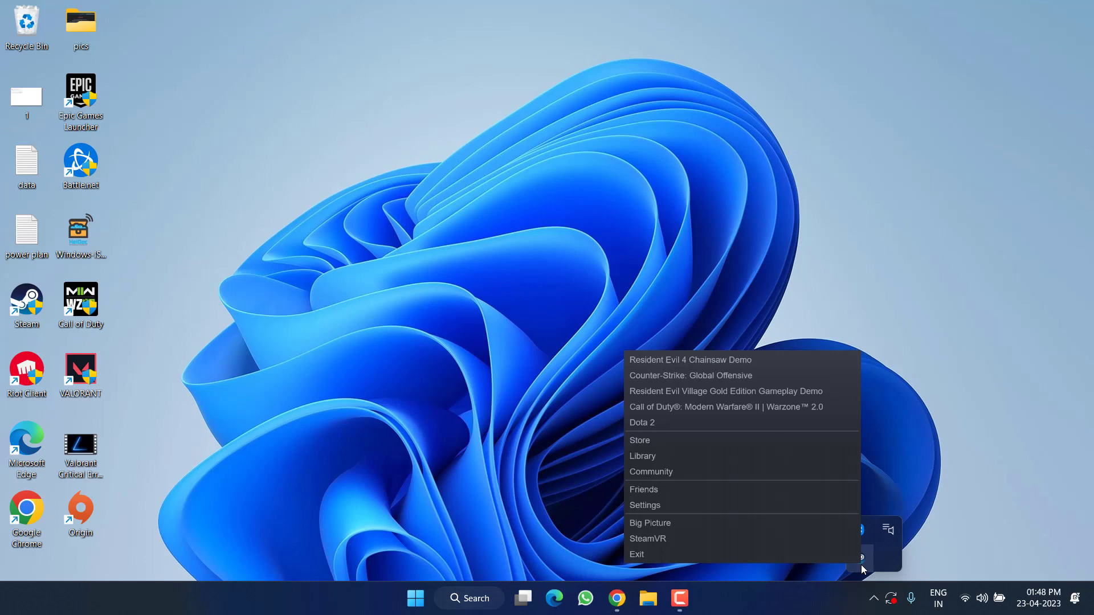
click(658, 560)
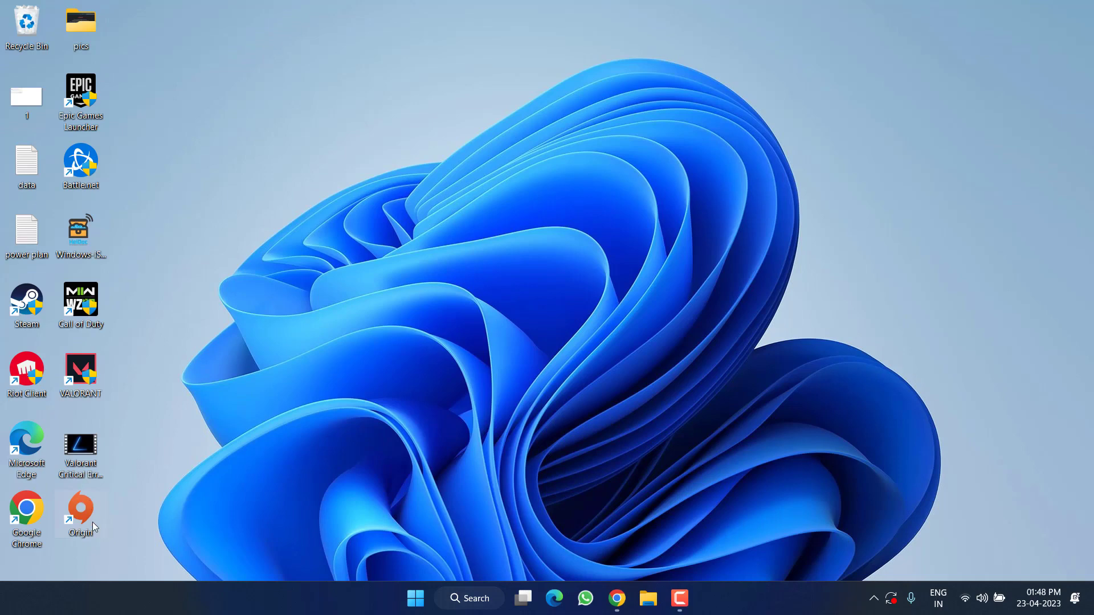
Bring up Chrome's ea.com Download Origin section, then minimize the browser.
click(620, 598)
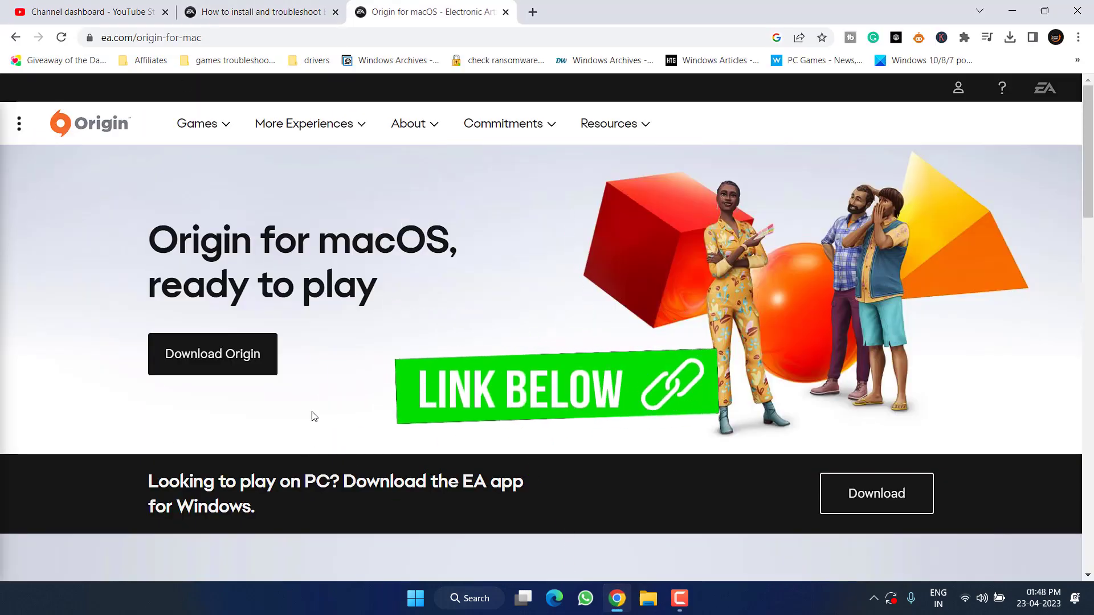
scroll(367, 335, down, 1)
scroll(367, 335, down, 1)
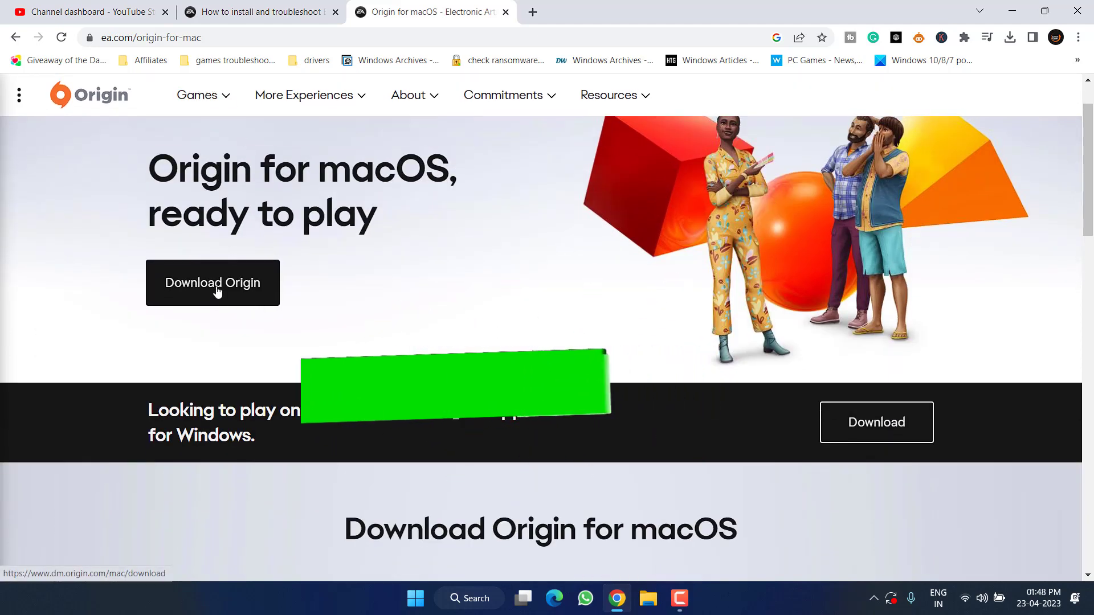
click(1012, 10)
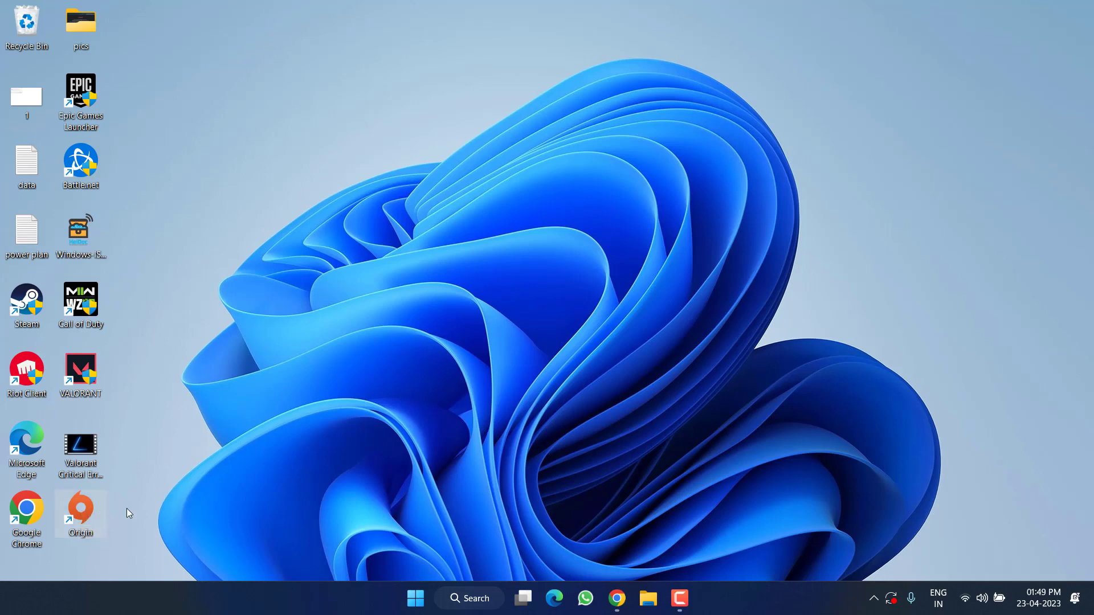
Enable 'Run this program as an administrator' in the Origin shortcut's Compatibility properties and apply.
right_click(83, 510)
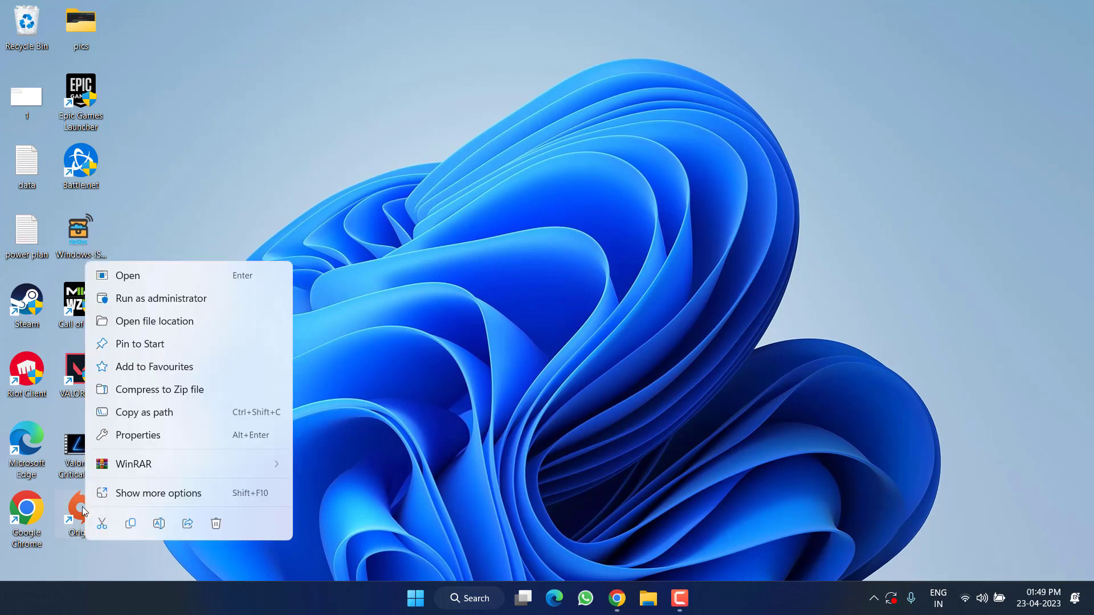
click(123, 435)
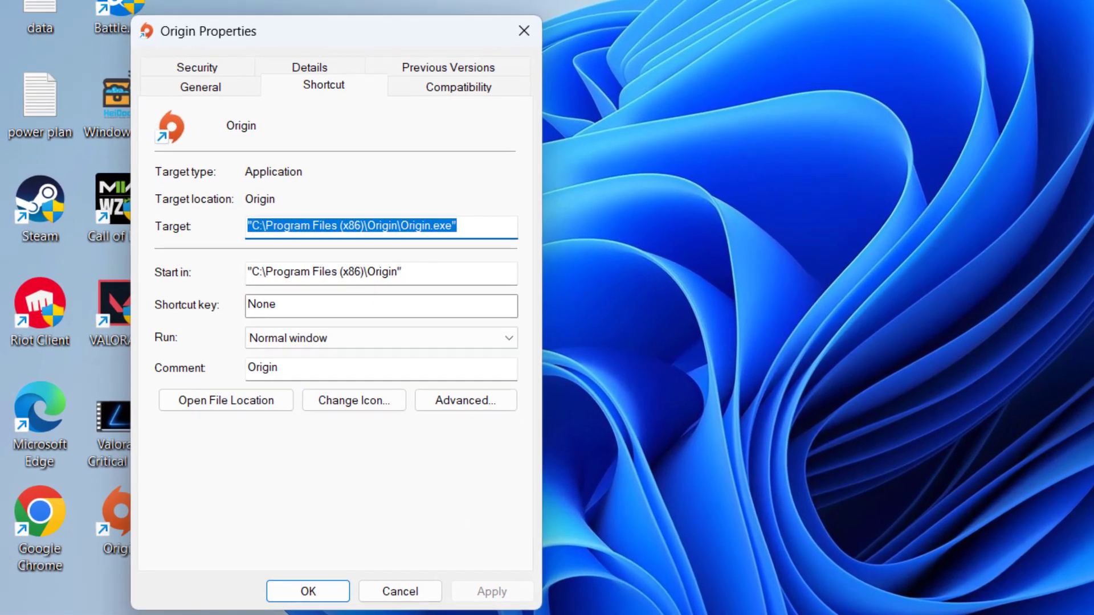
click(470, 82)
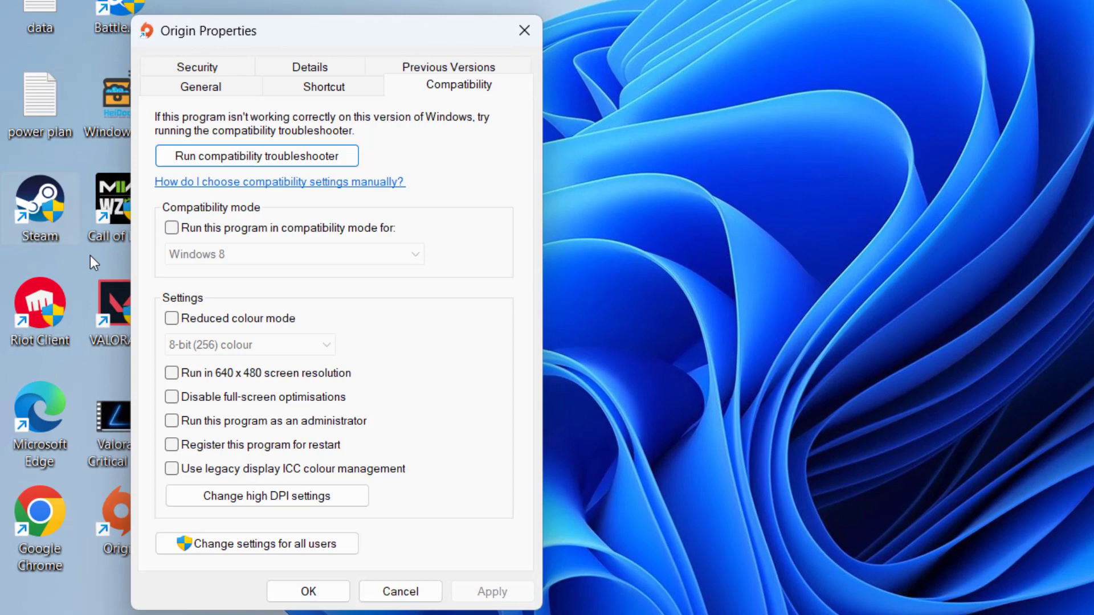
click(274, 421)
click(492, 592)
click(225, 568)
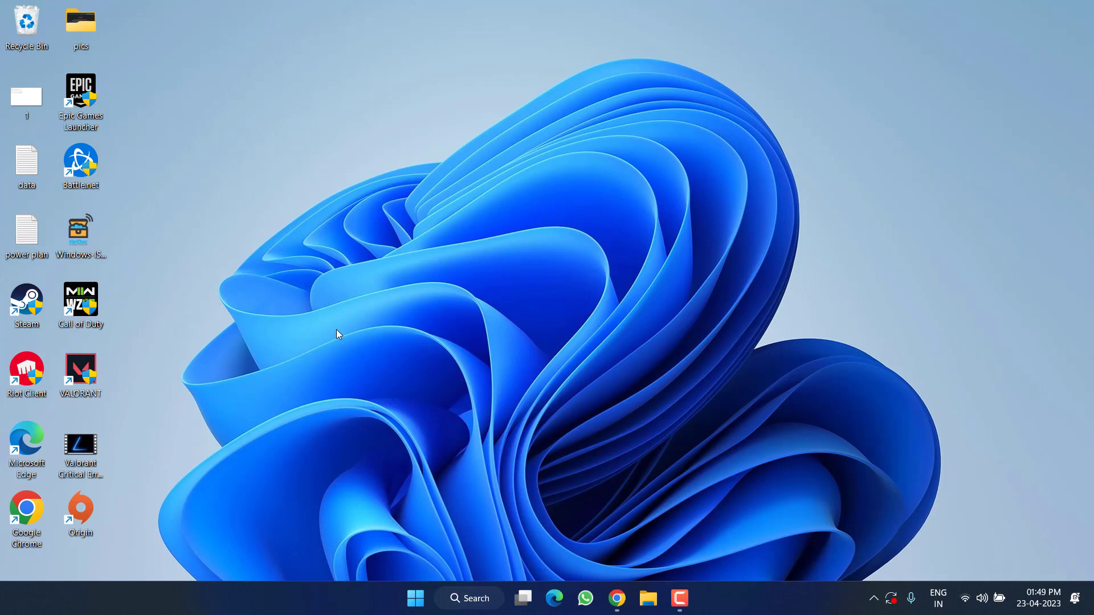
Launch EAAntiCheat.Installer from C:\Program Files\EA\AC in File Explorer.
key(super+e)
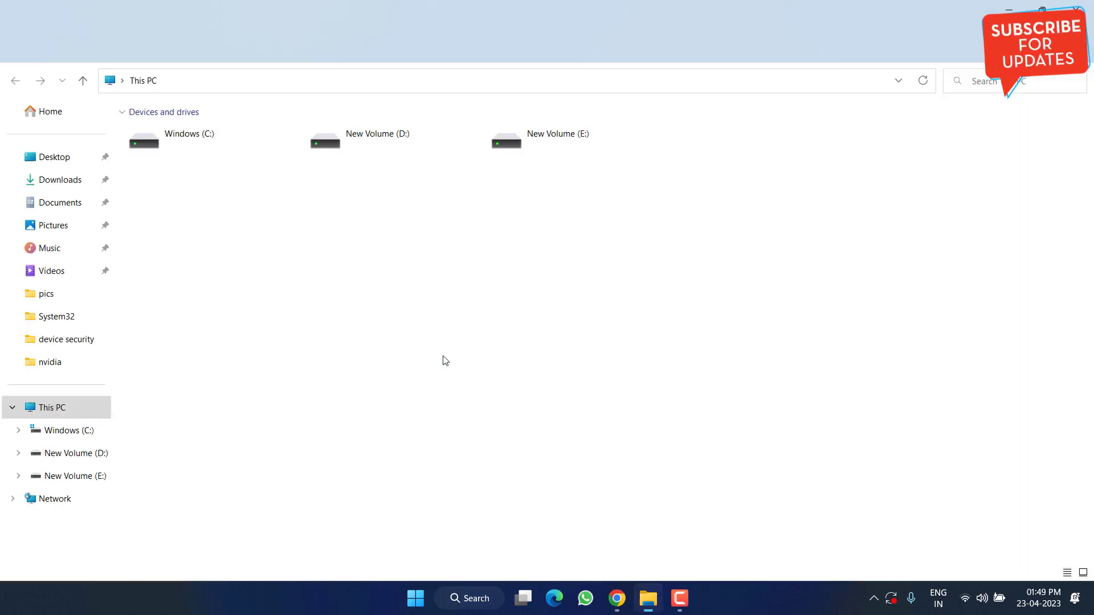
double_click(190, 151)
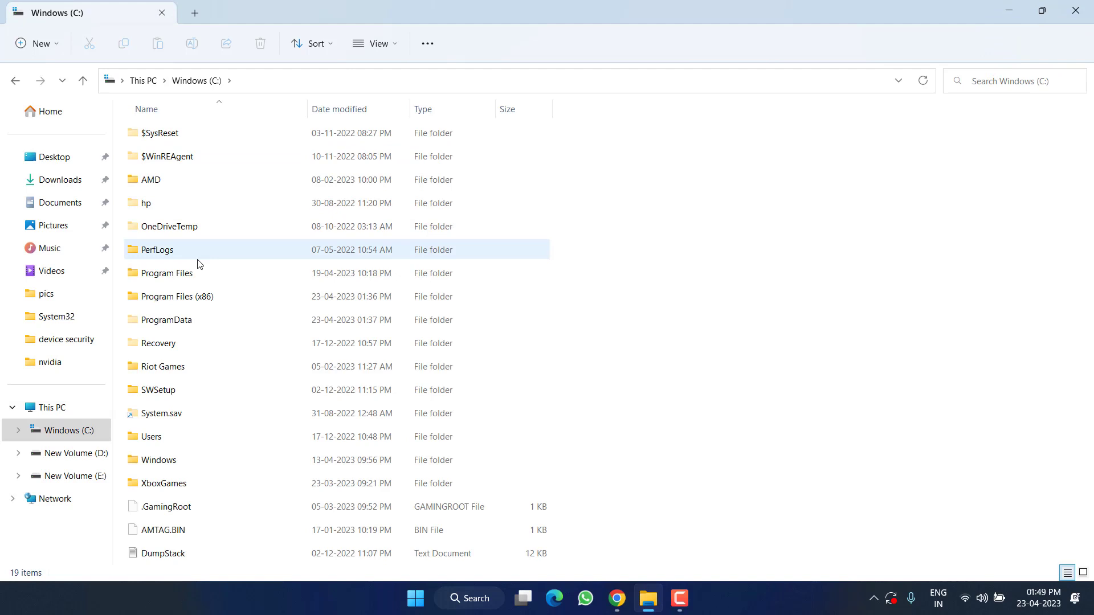
double_click(188, 275)
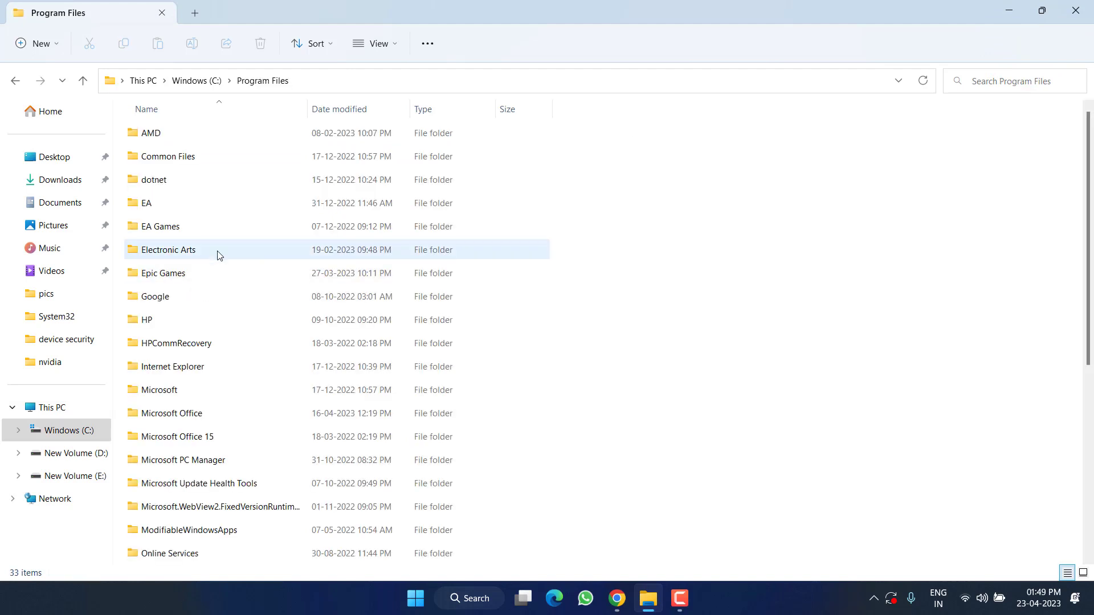
double_click(147, 203)
double_click(147, 136)
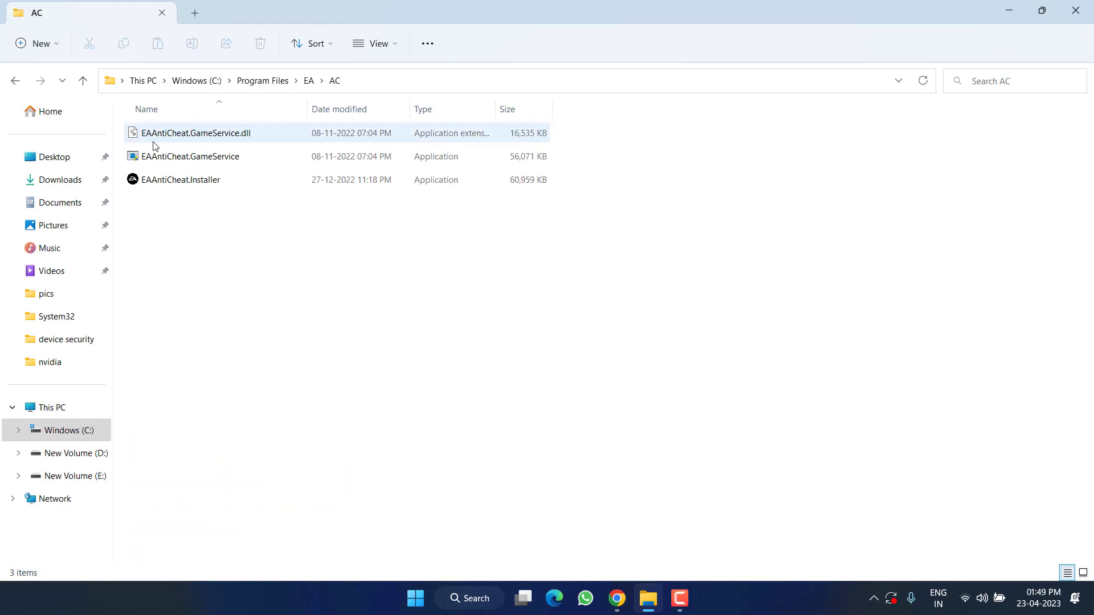
click(155, 186)
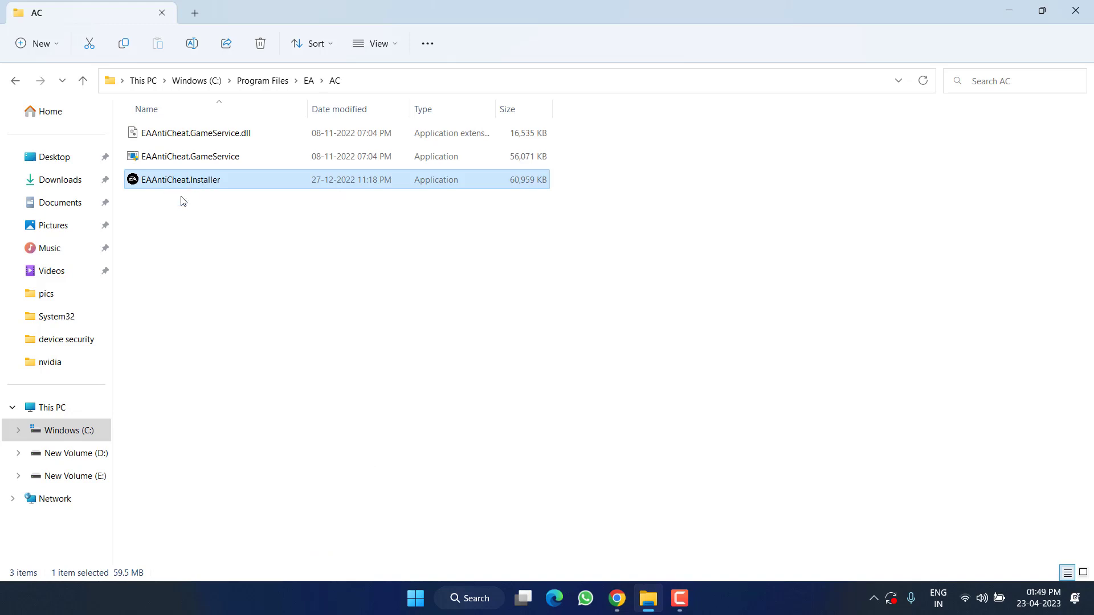
key(Return)
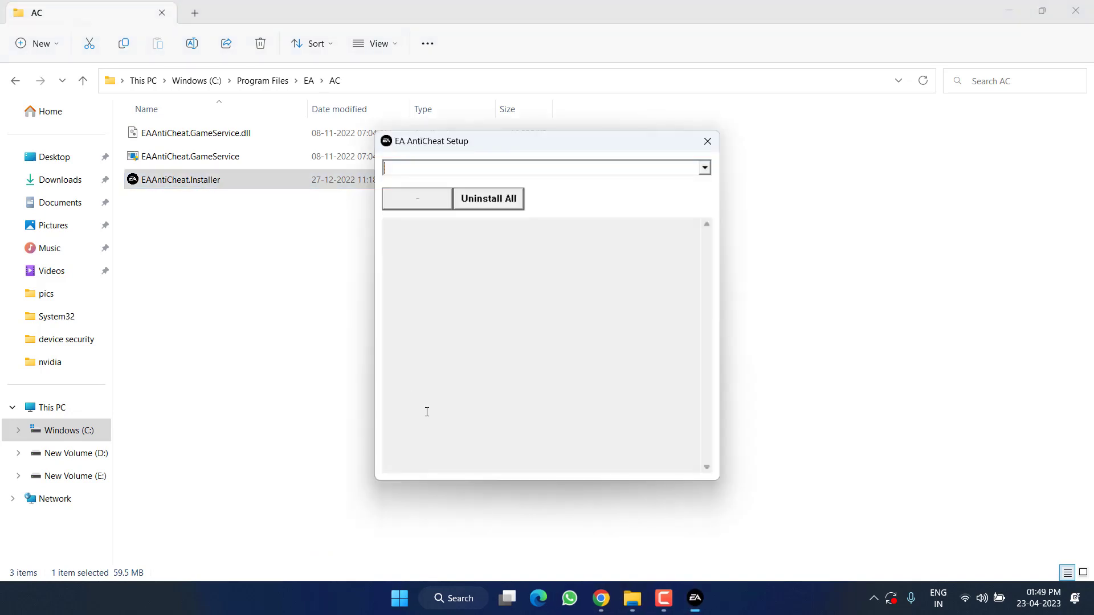
Uninstall EA AntiCheat from the '(Installed) FIFA 23' entry.
click(705, 168)
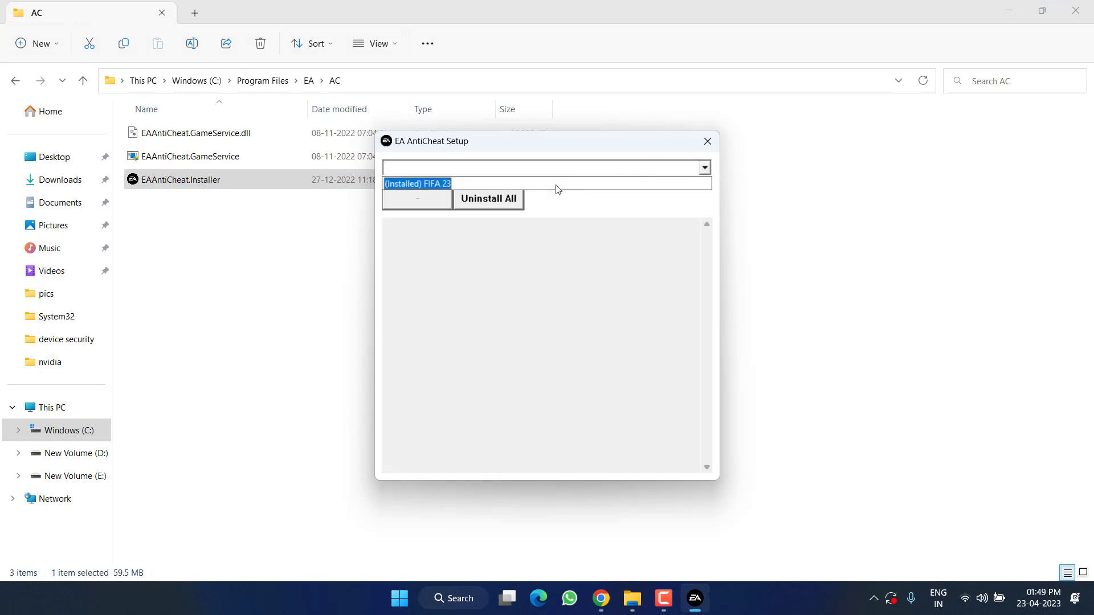
click(428, 184)
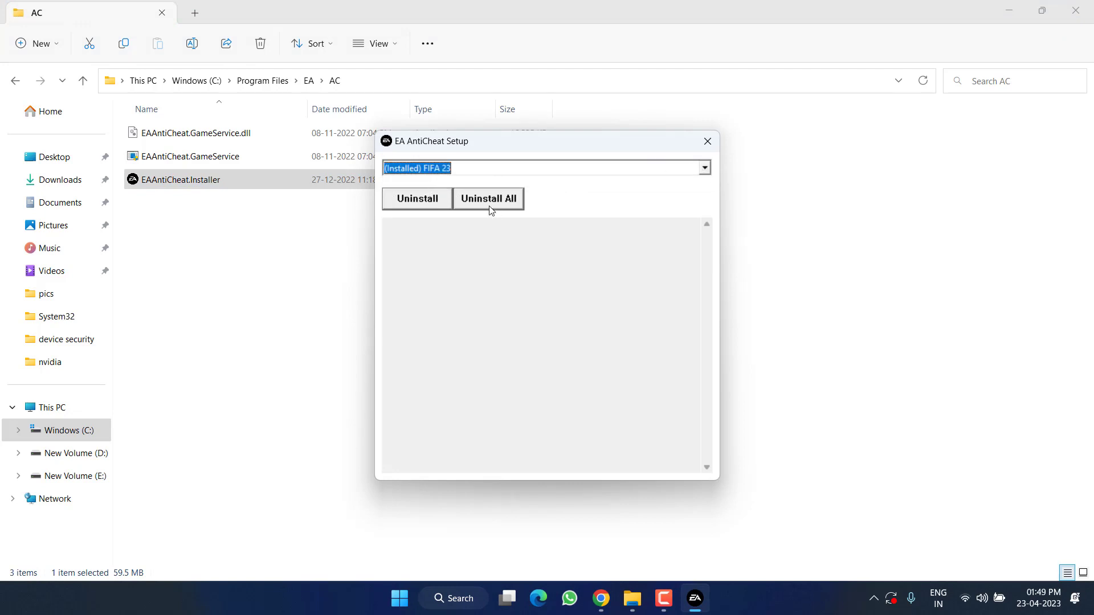
click(429, 199)
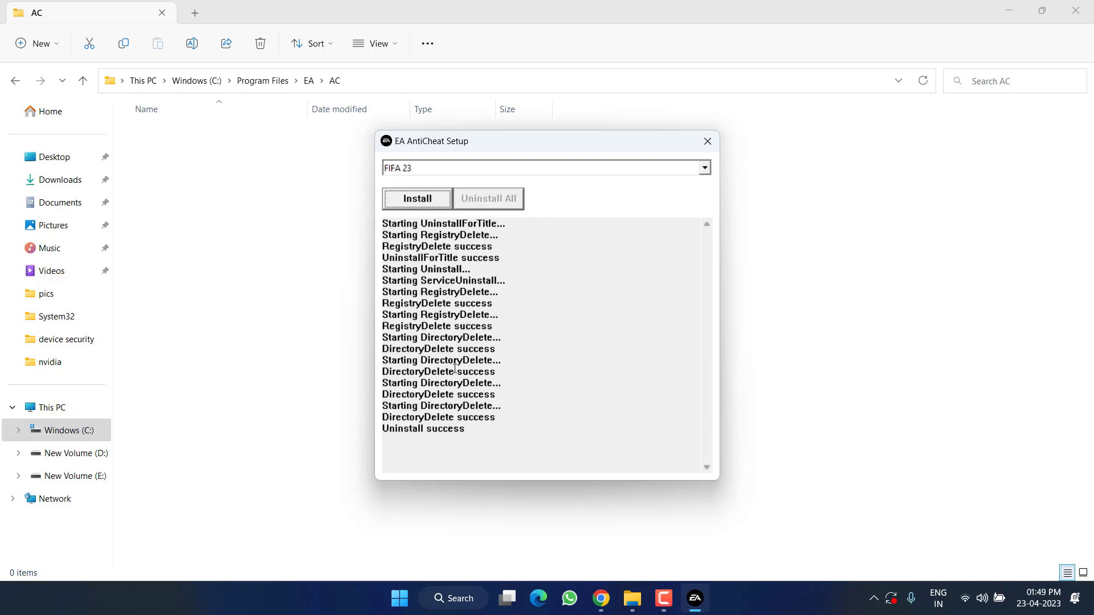
drag(394, 434, 462, 432)
Close the setup and File Explorer windows and switch to Chrome's EA AntiCheat help article.
click(707, 141)
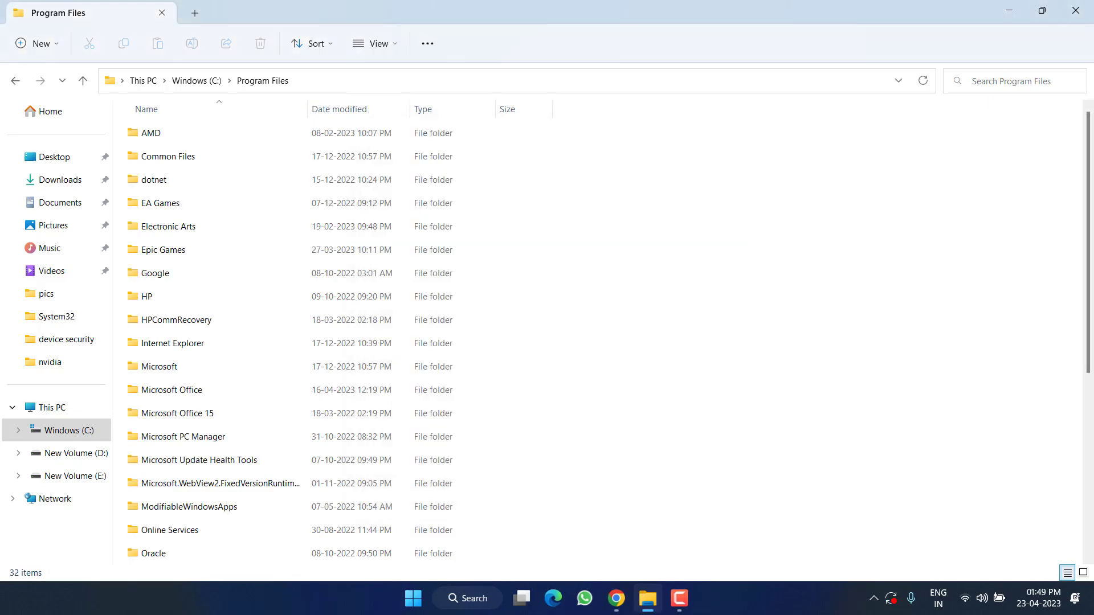
click(1076, 12)
click(617, 597)
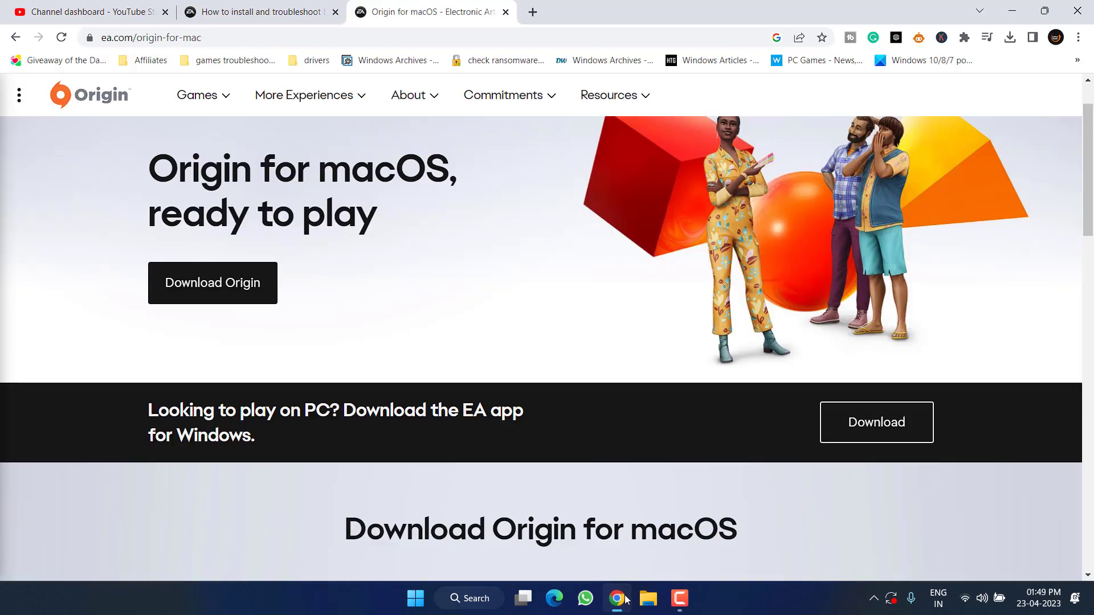
click(228, 8)
Download the EA anticheat installer from the article and run it.
scroll(388, 353, down, 14)
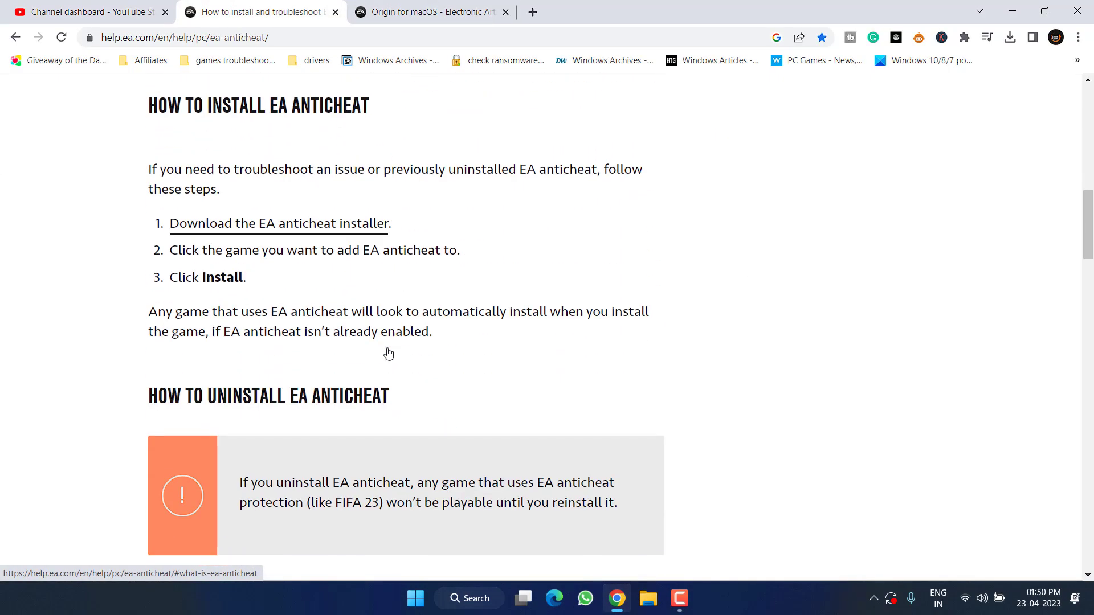
click(311, 224)
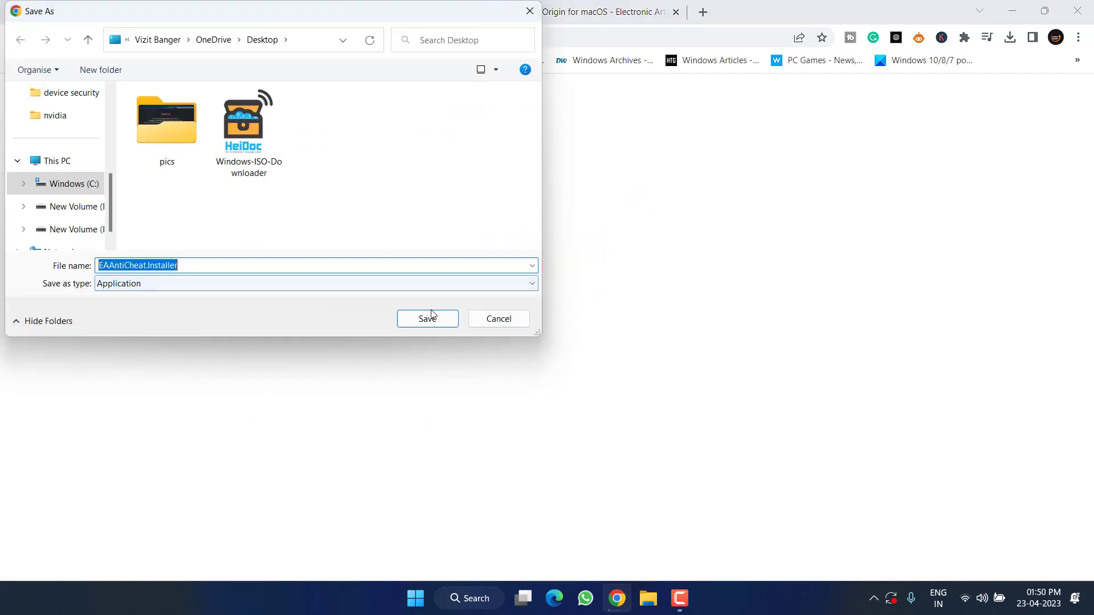
click(431, 319)
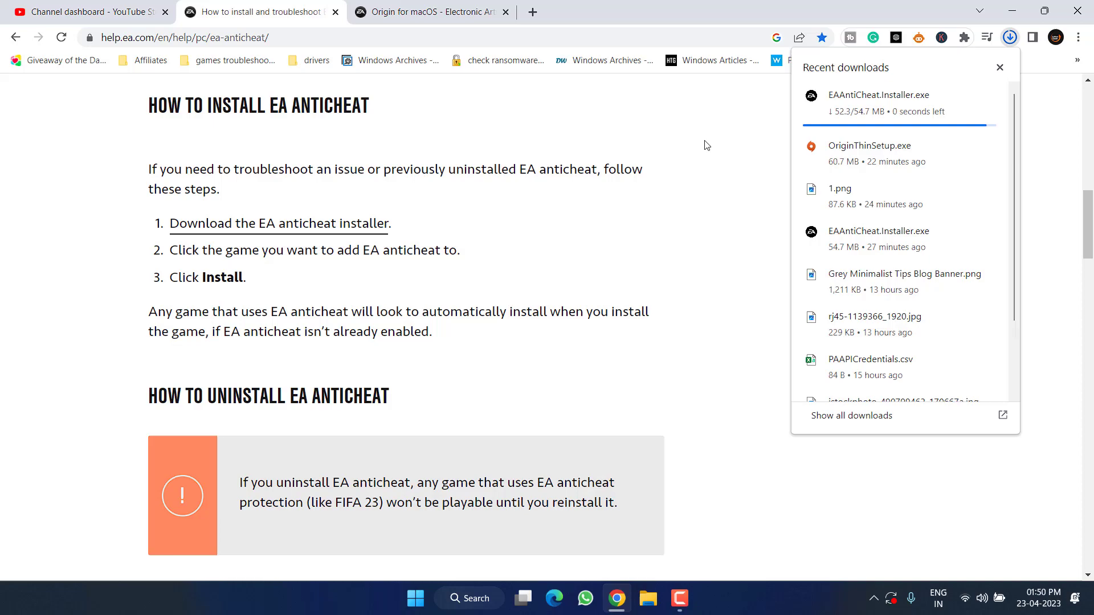
click(894, 108)
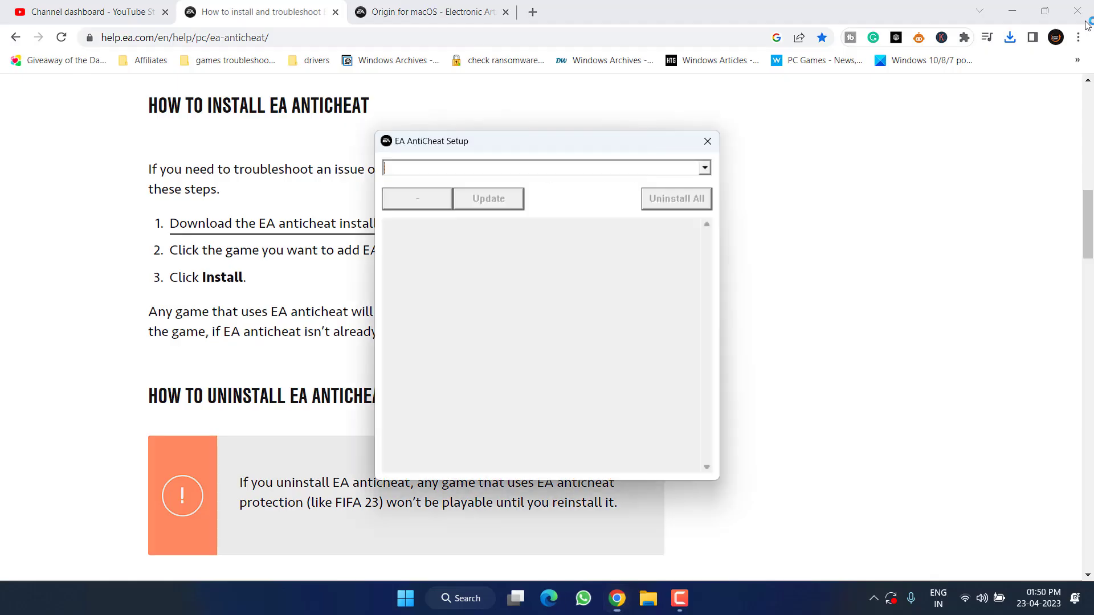
Install EA AntiCheat for FIFA 23, then close the setup window and Chrome.
click(548, 170)
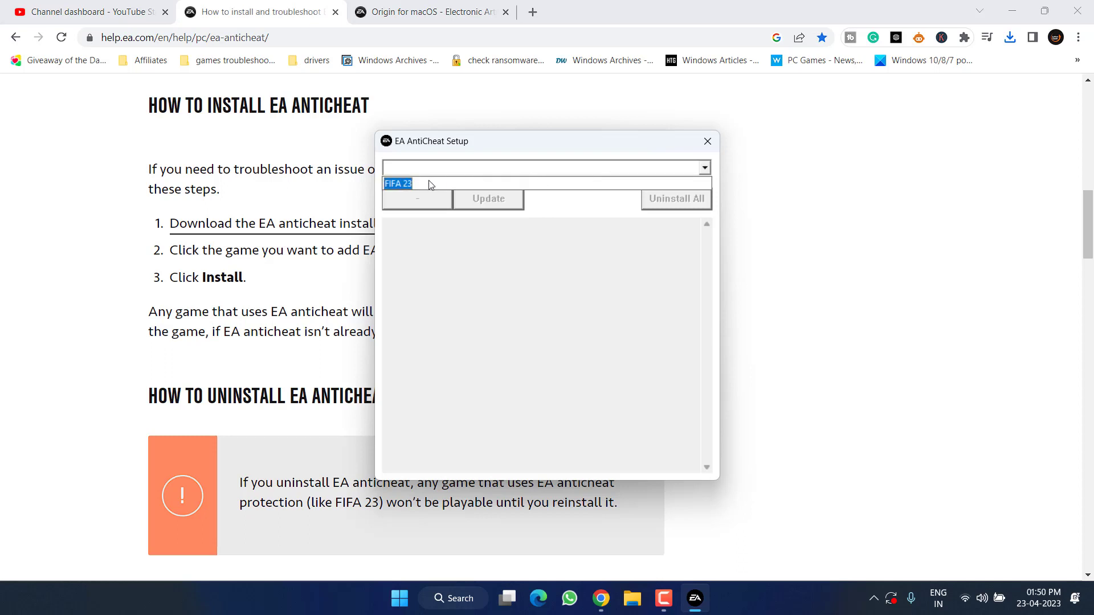
click(409, 184)
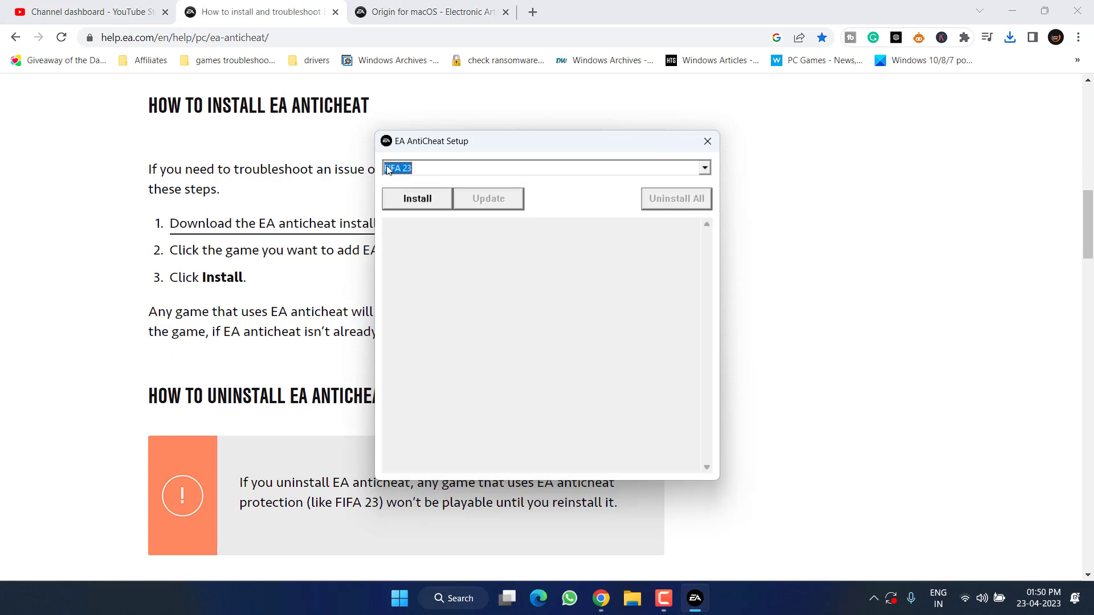
click(421, 198)
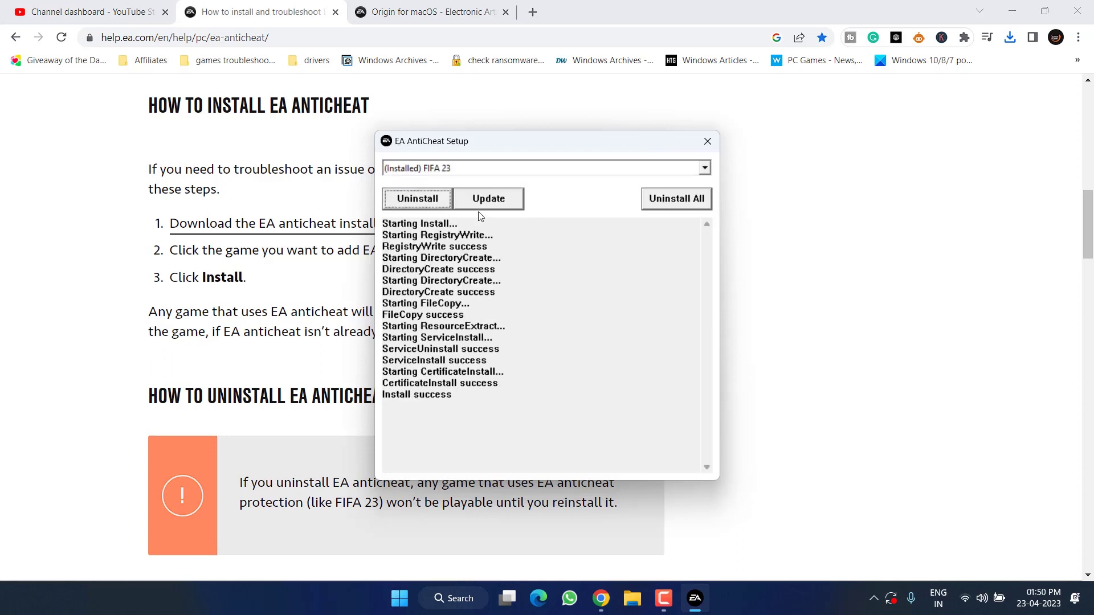
click(707, 140)
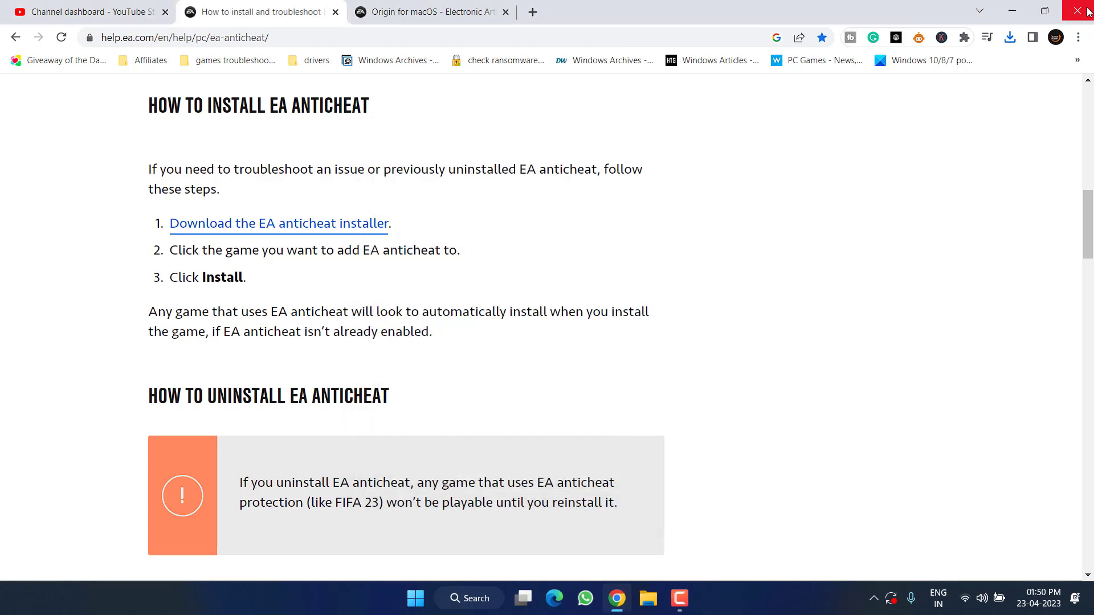
click(1077, 12)
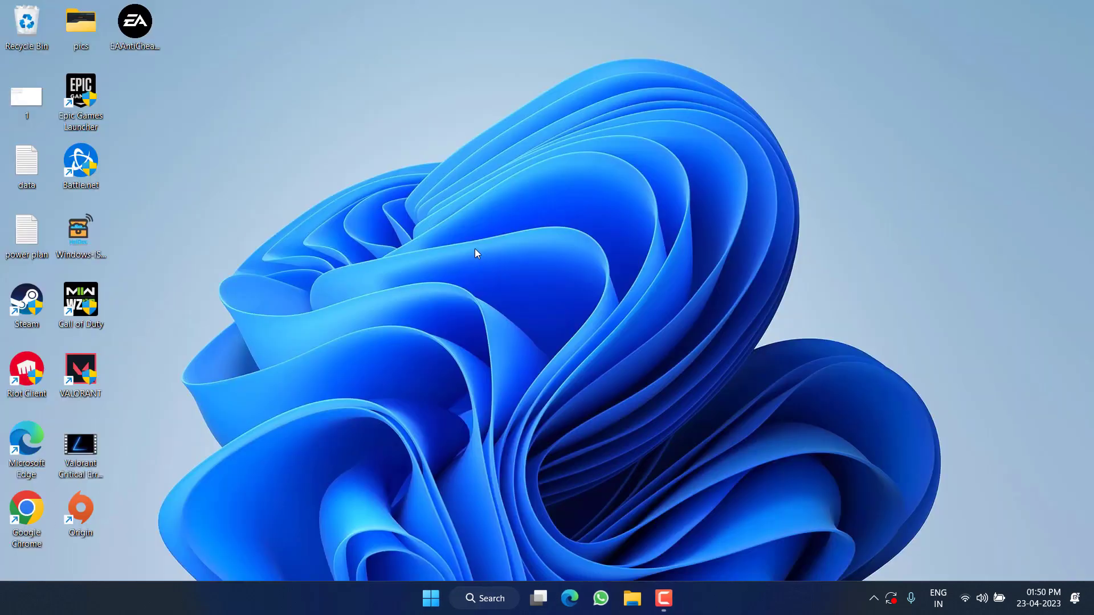
key(super+e)
Locate and select EAAntiCheat.Installer in C:\Program Files\EA\AC.
double_click(236, 136)
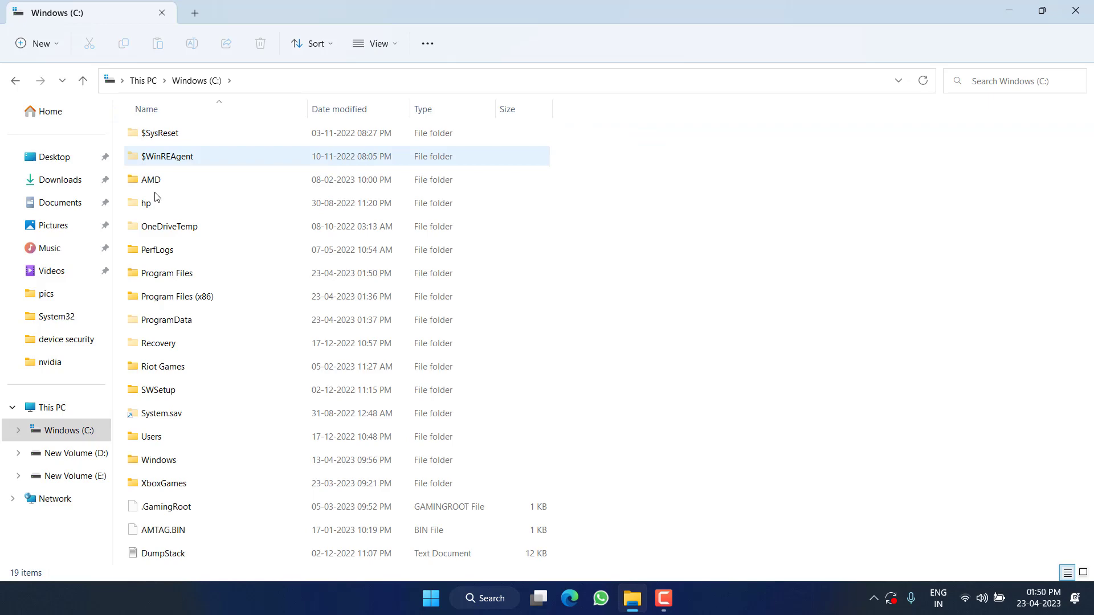
double_click(185, 274)
key(w)
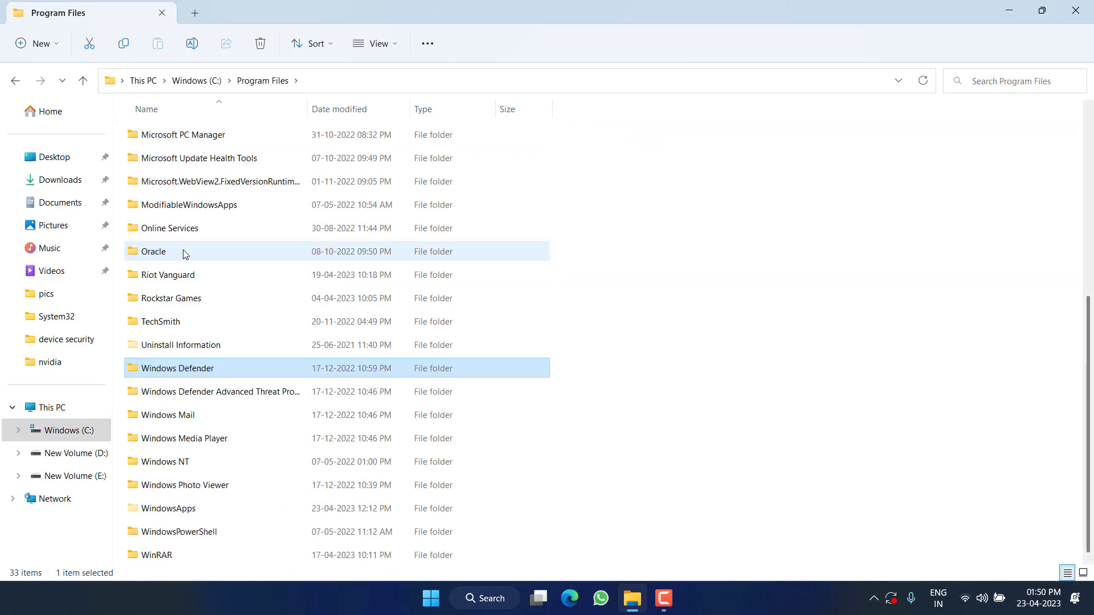
click(182, 283)
key(e)
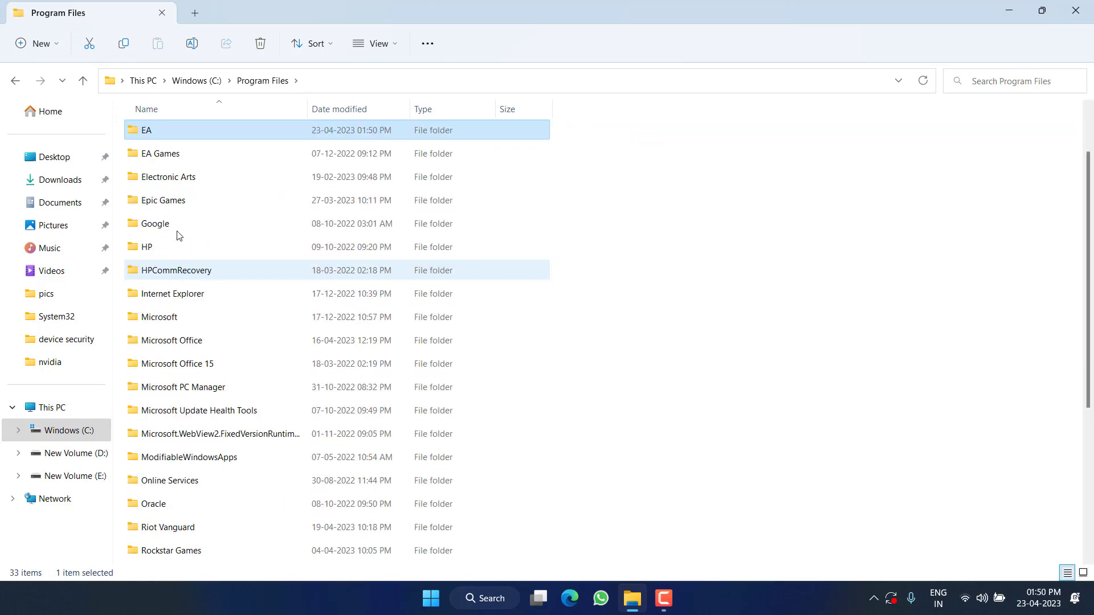
double_click(147, 133)
double_click(153, 136)
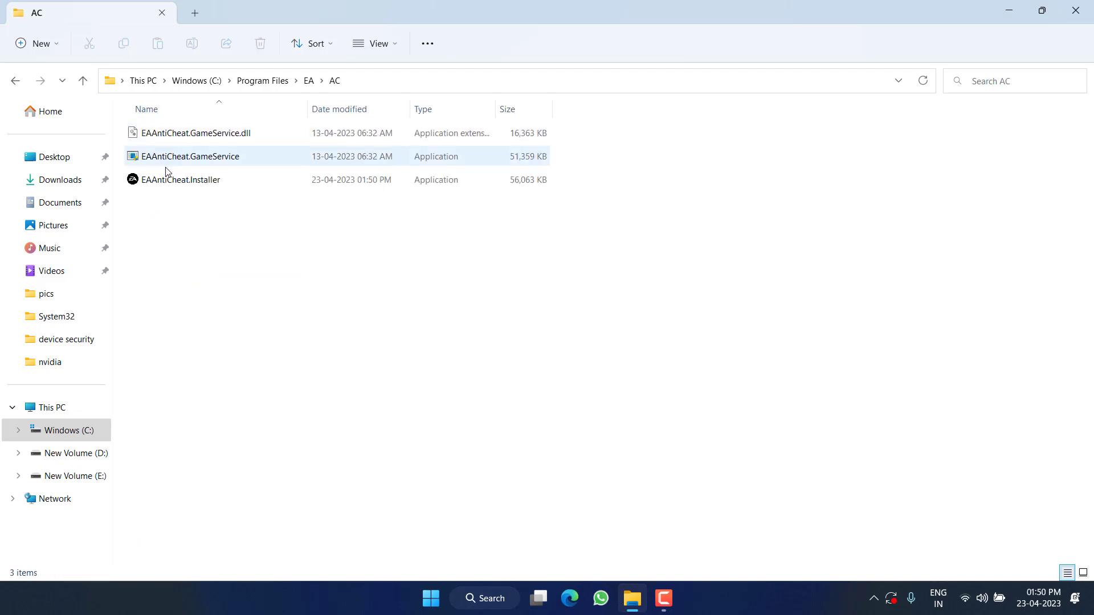
click(162, 181)
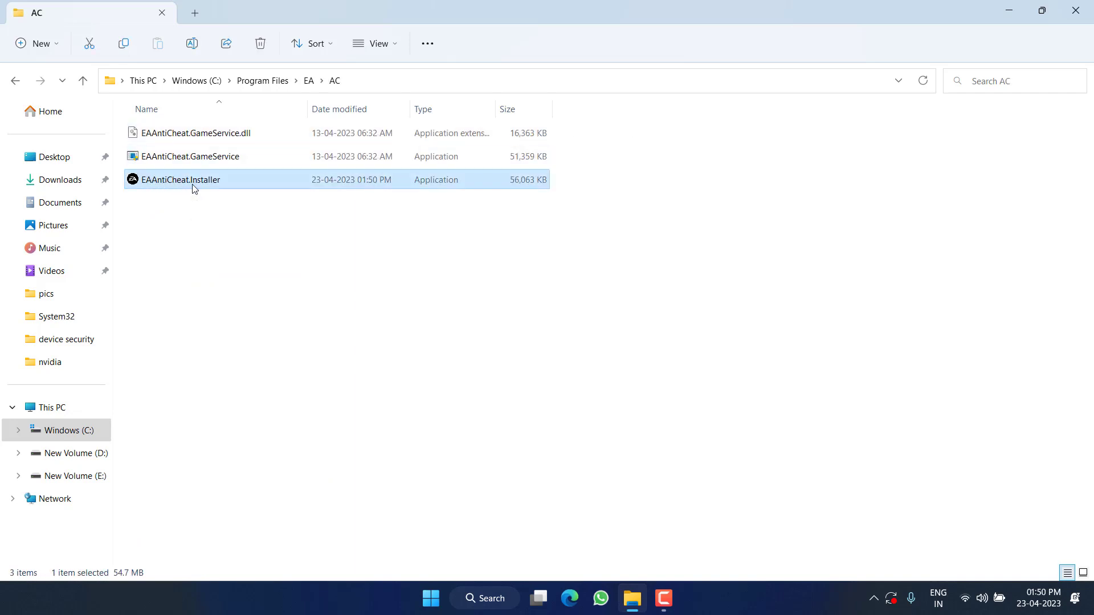
View the installer's Electronic Arts digital-signature certificate issued by DigiCert.
right_click(193, 185)
click(263, 369)
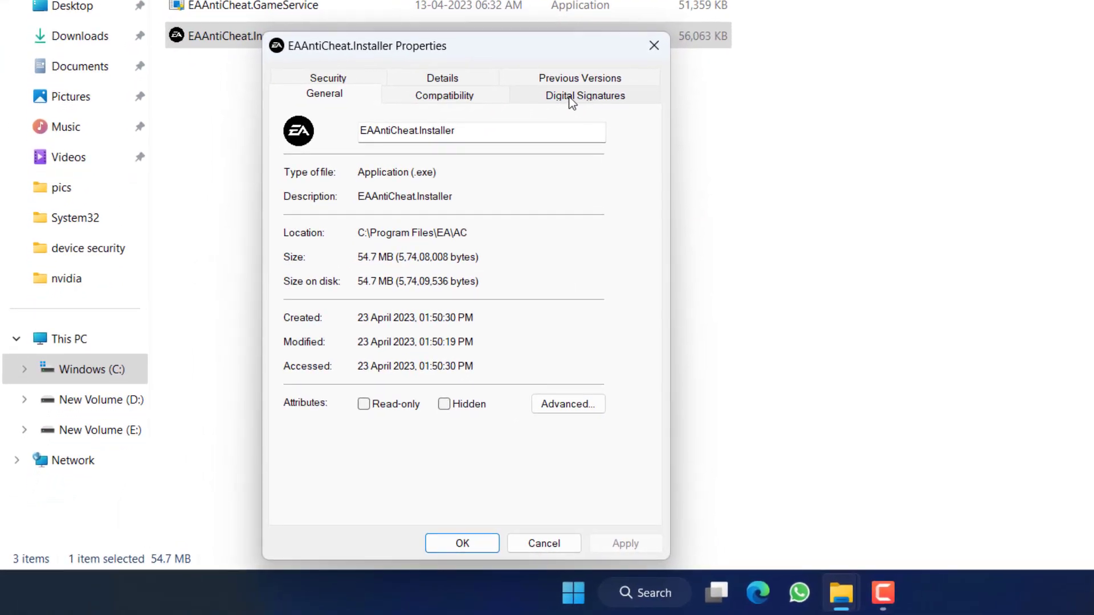
click(596, 96)
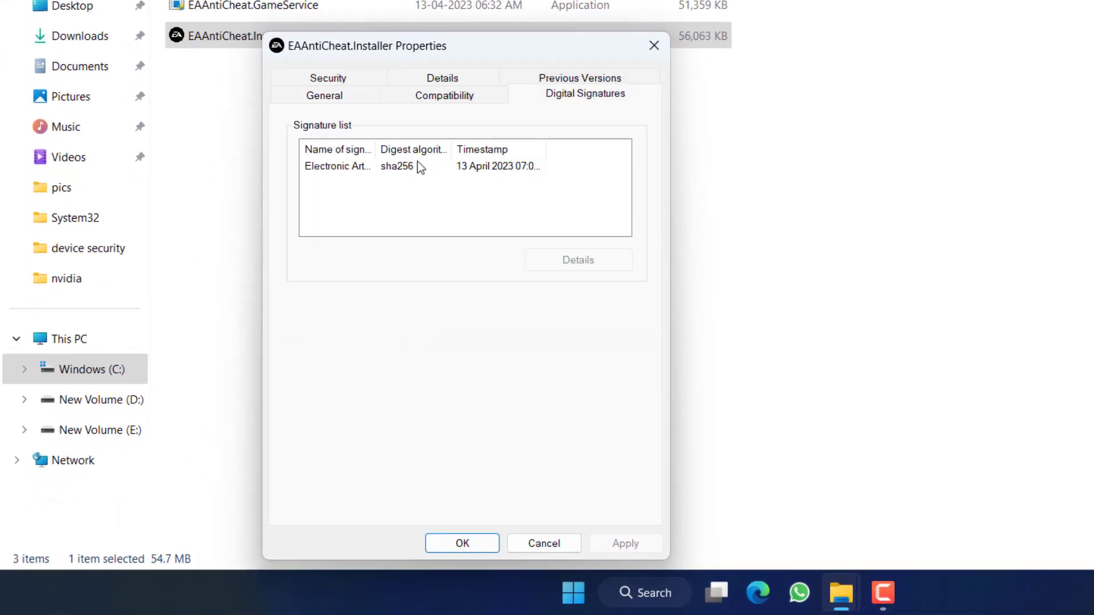
click(326, 167)
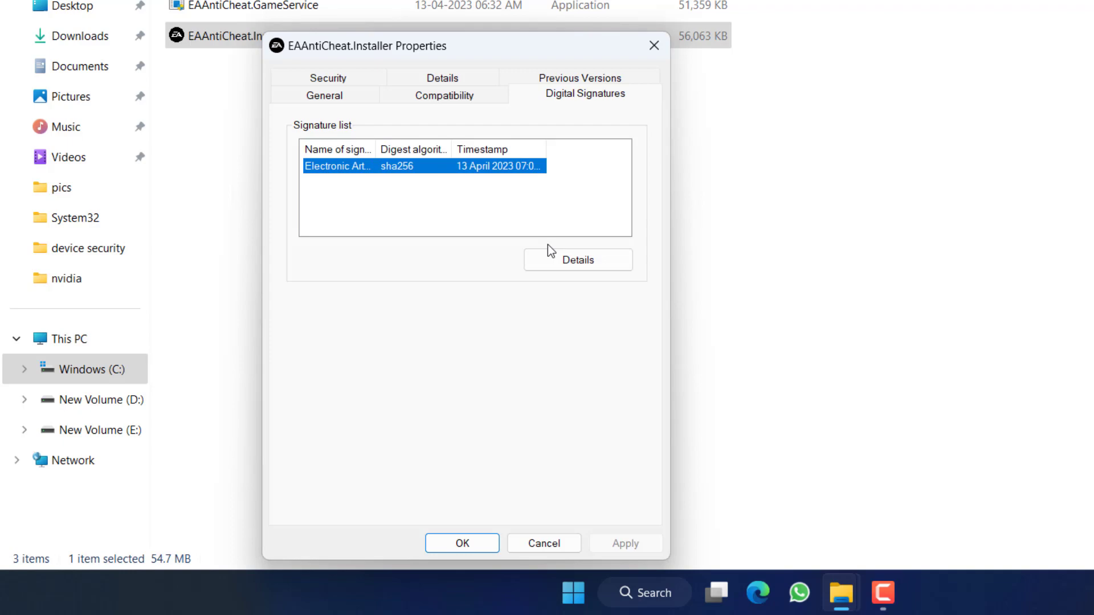
click(600, 258)
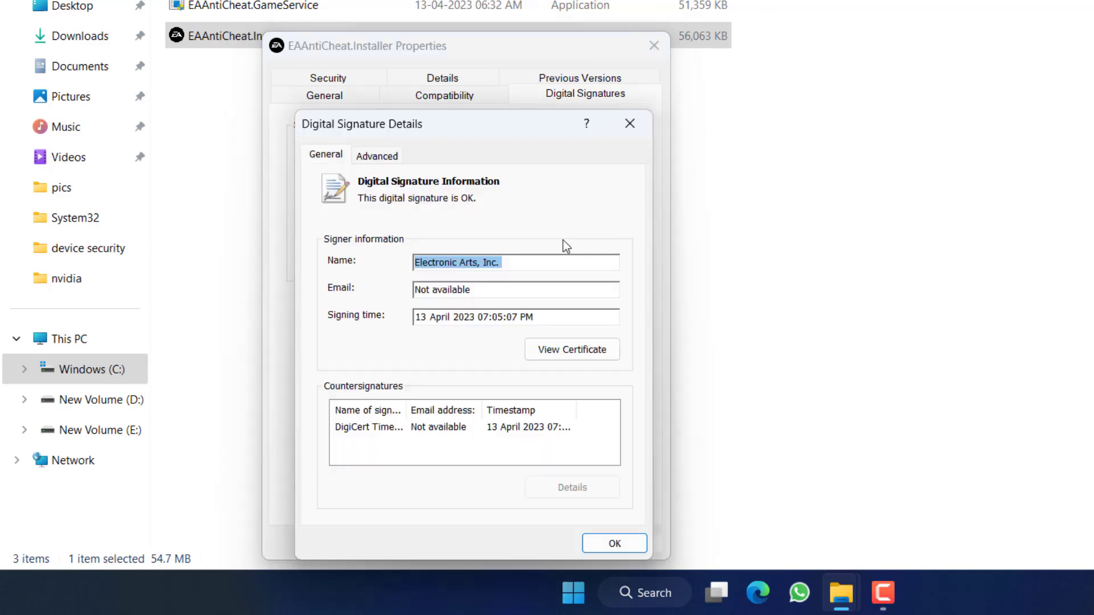
click(560, 354)
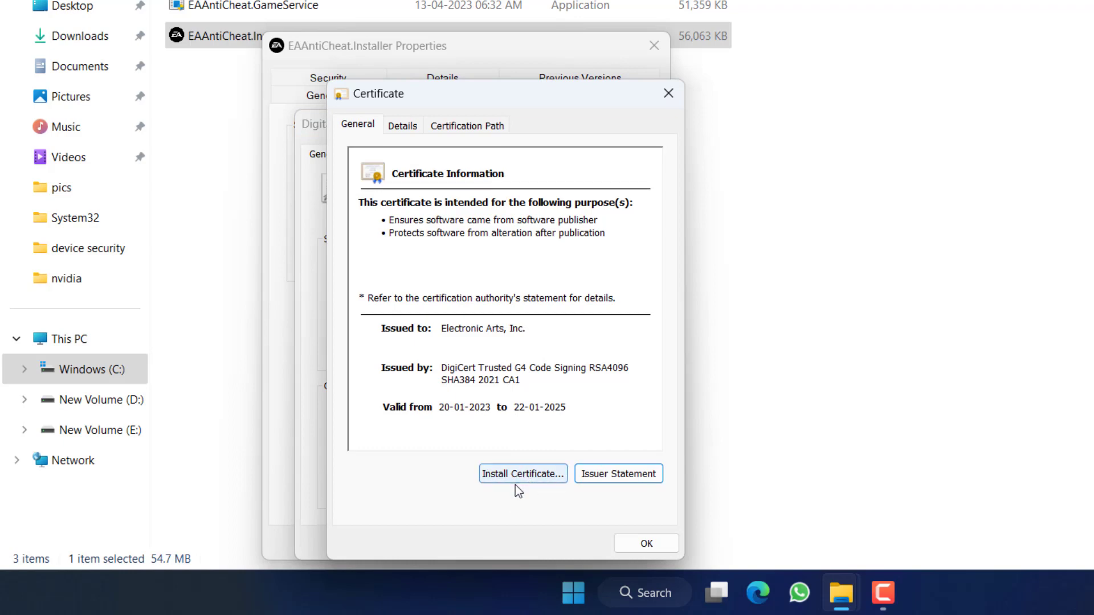
Import the EA certificate using the automatic store choice and acknowledge the success message.
click(518, 480)
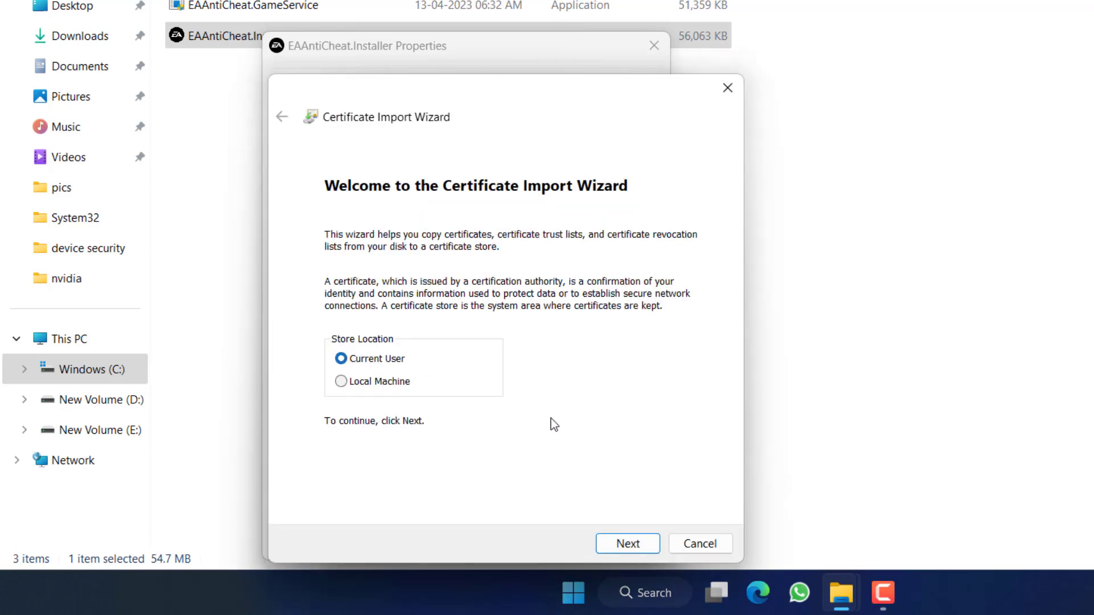
click(626, 542)
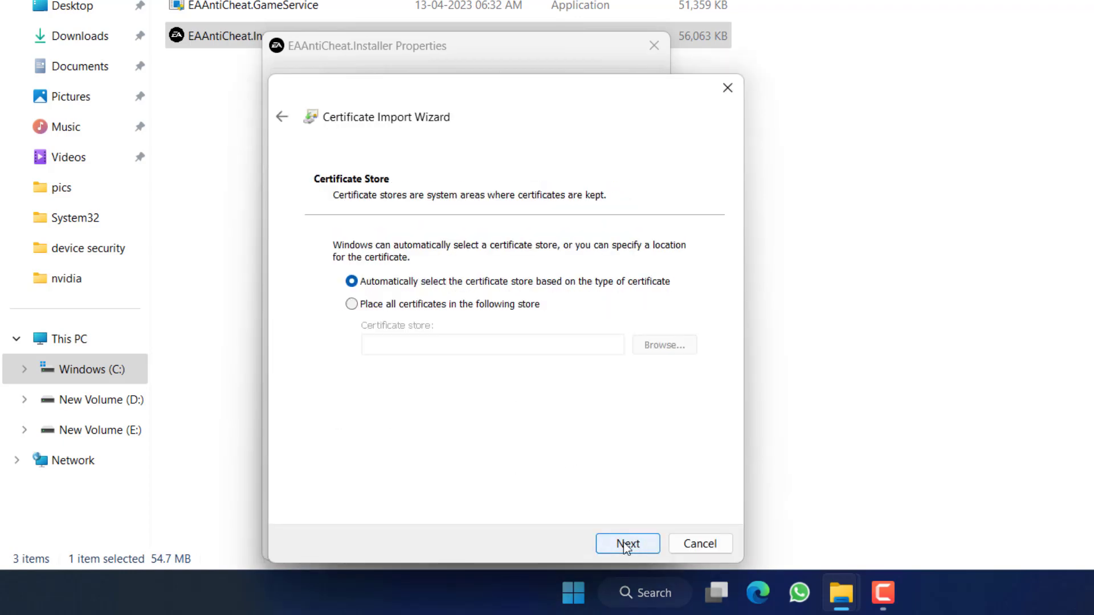
click(627, 544)
click(624, 545)
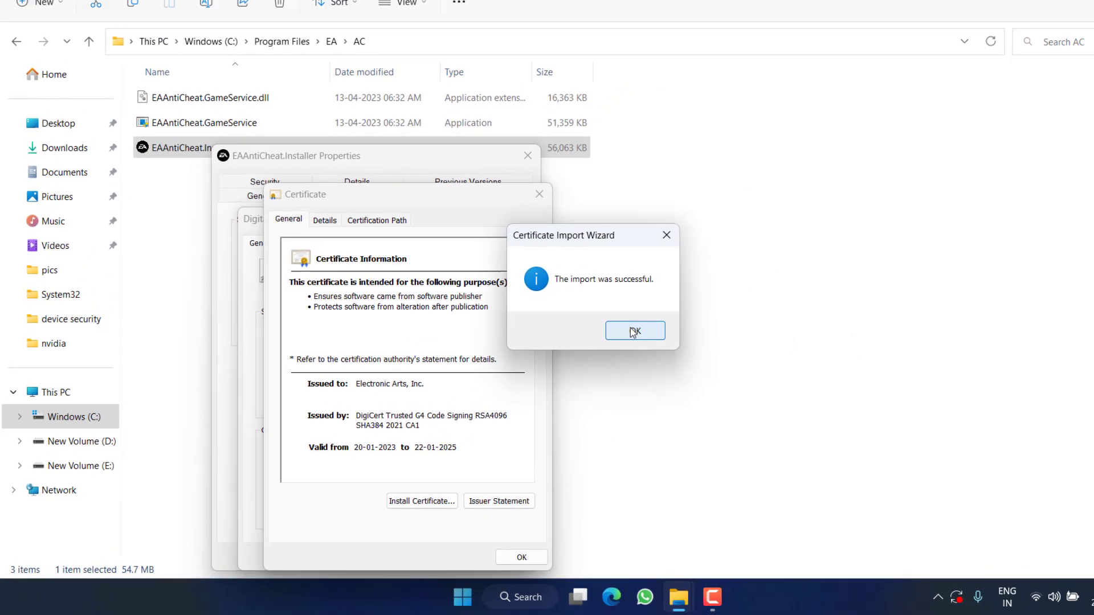
click(633, 332)
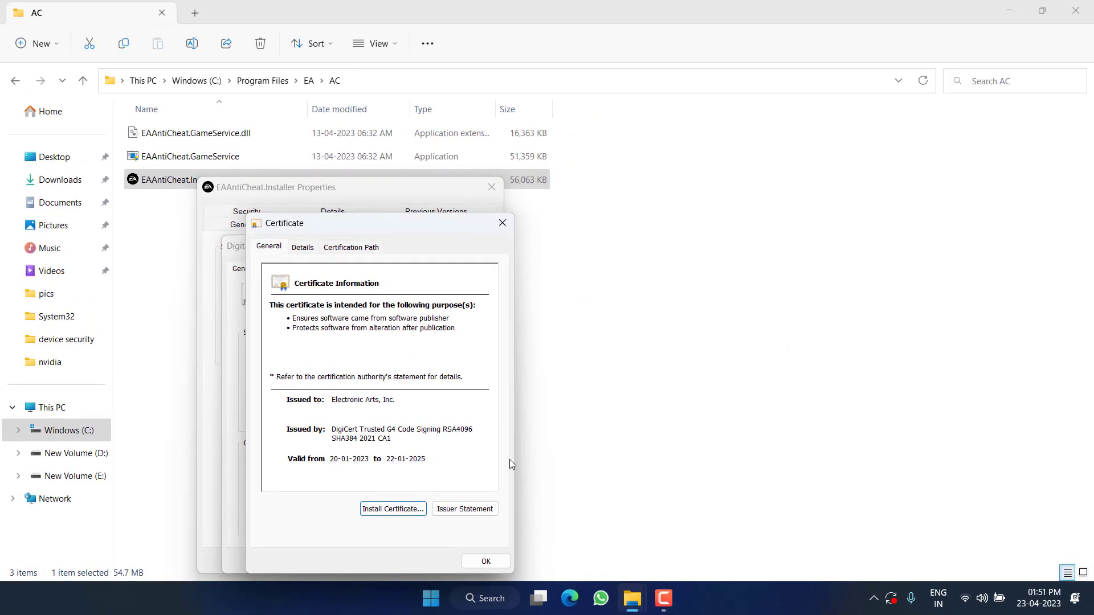
Close the certificate, signature details and EAAntiCheat.Installer properties windows.
click(485, 564)
click(442, 561)
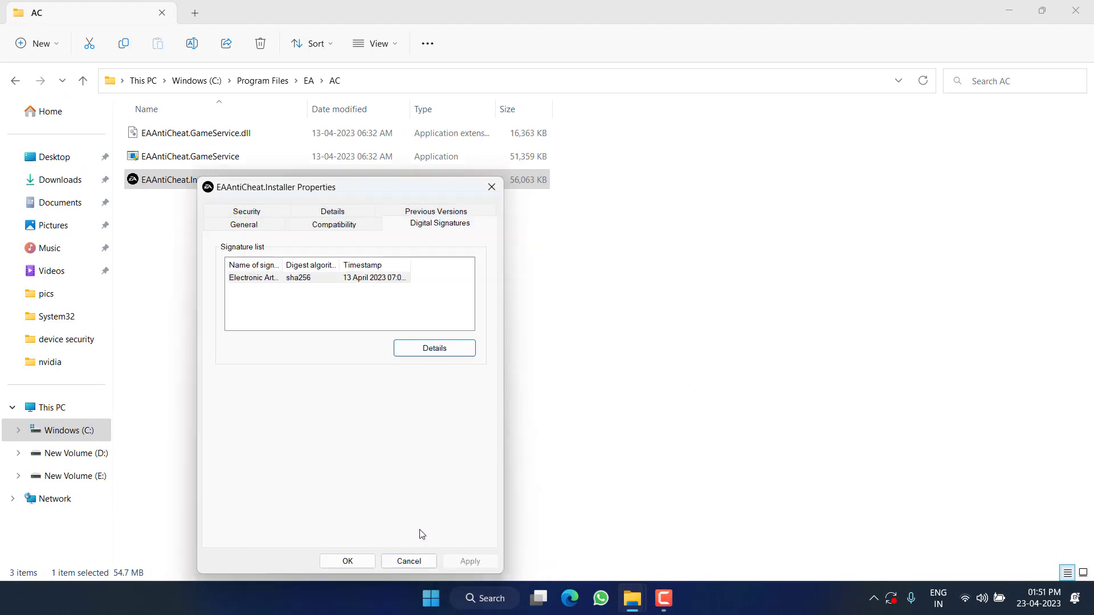
click(346, 561)
Go to the desktop and launch lusrmgr.msc from the Run dialog.
key(super+d)
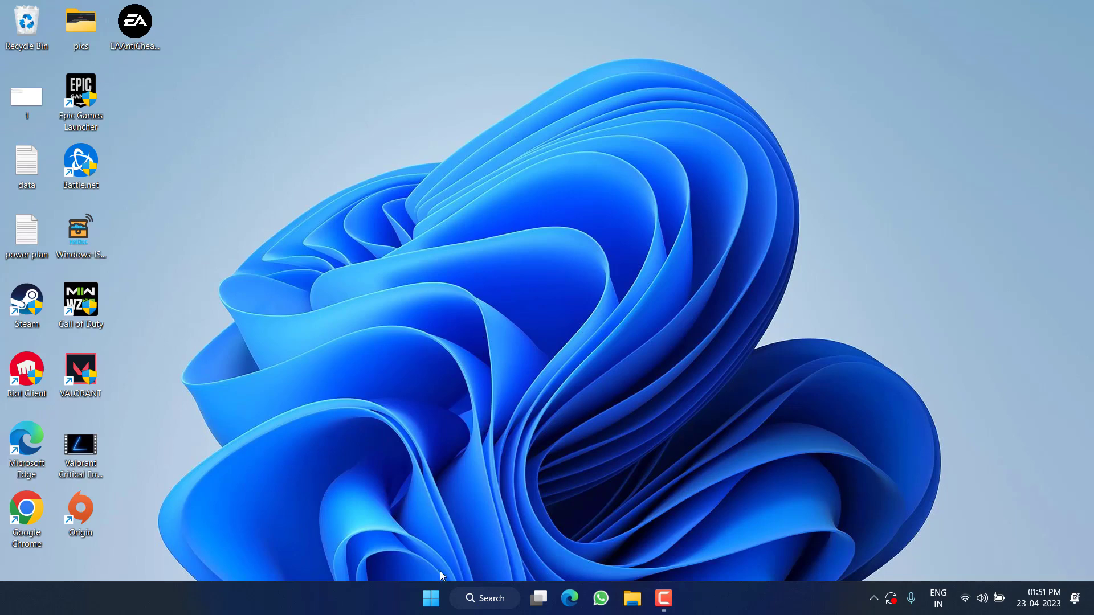
right_click(436, 589)
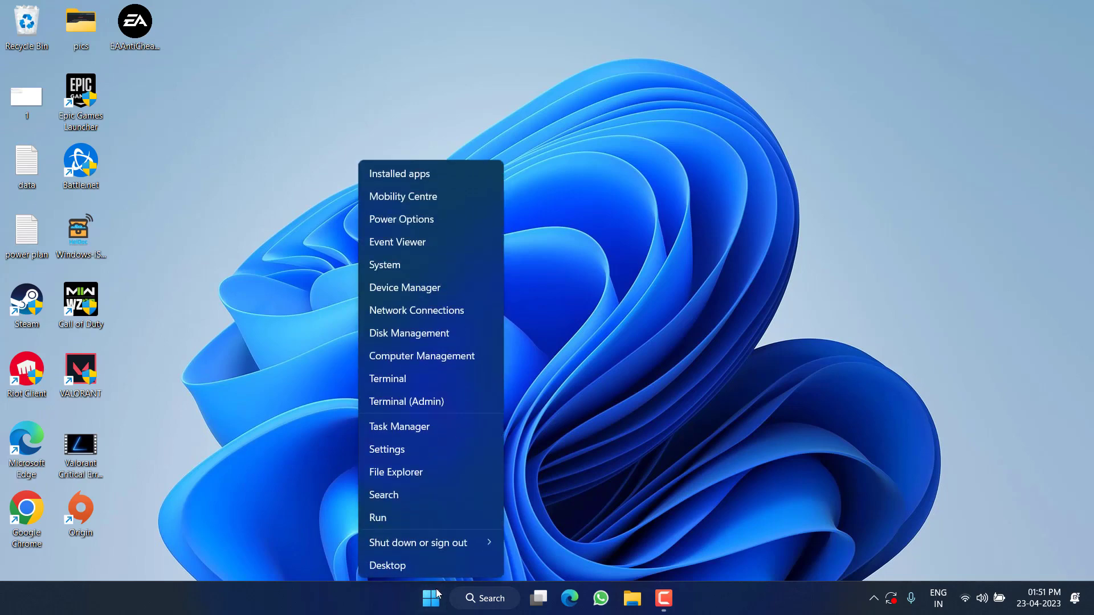
click(402, 517)
text(lusr)
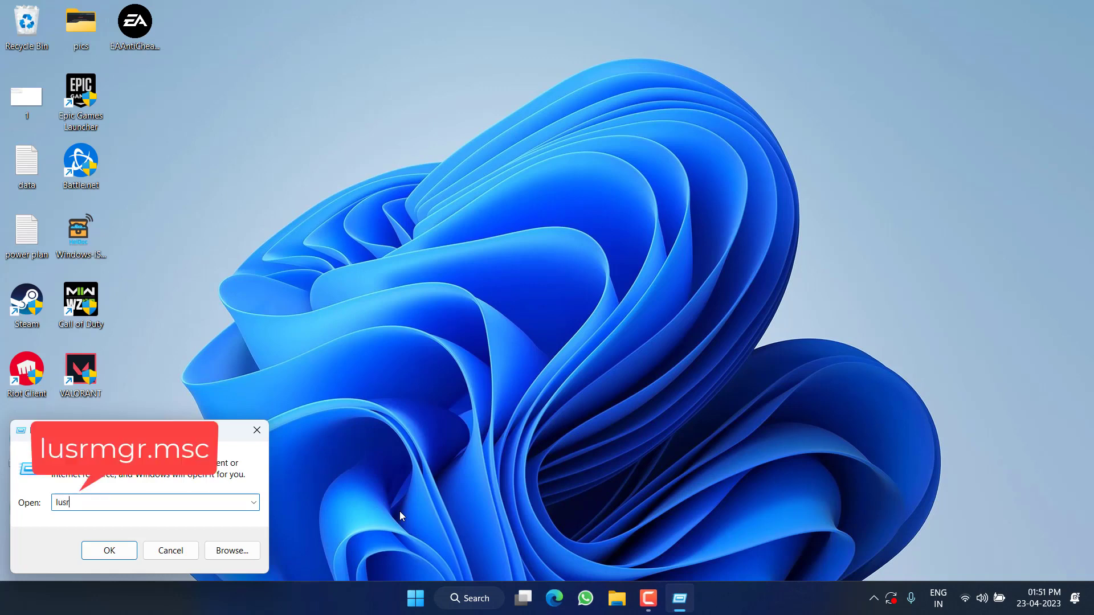
text(mgr.)
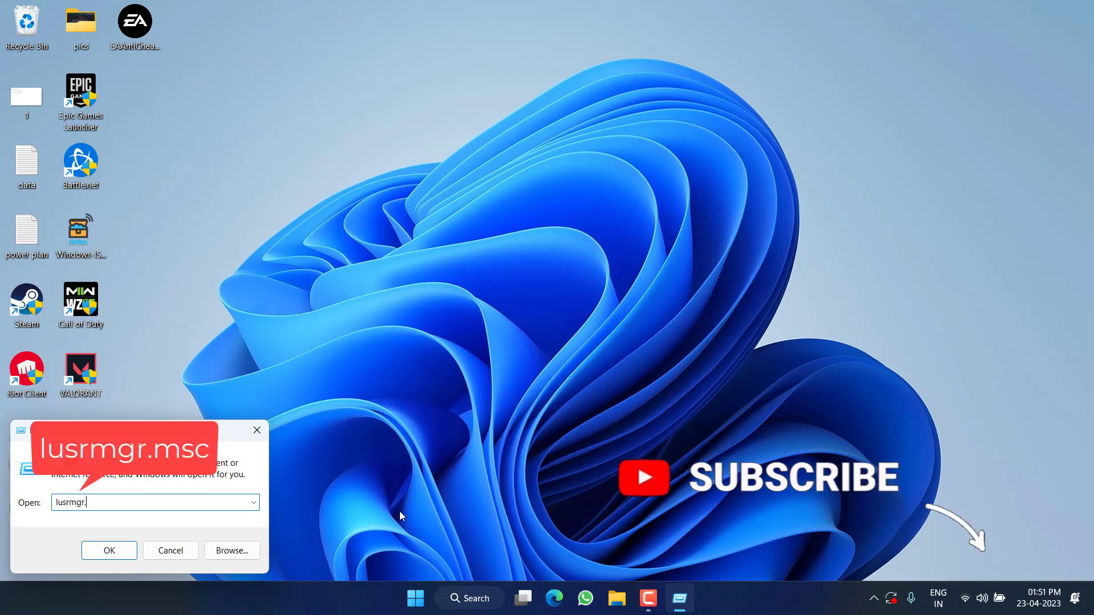
text(msc)
key(Return)
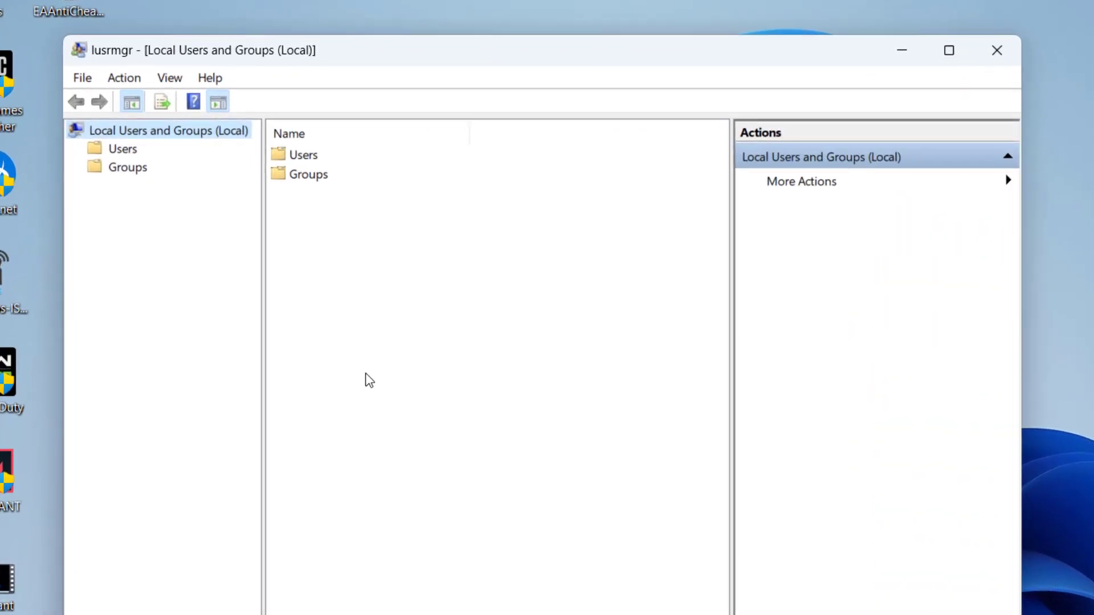
Start a new user from the Users folder with user name, full name and description 'lotus'.
click(311, 156)
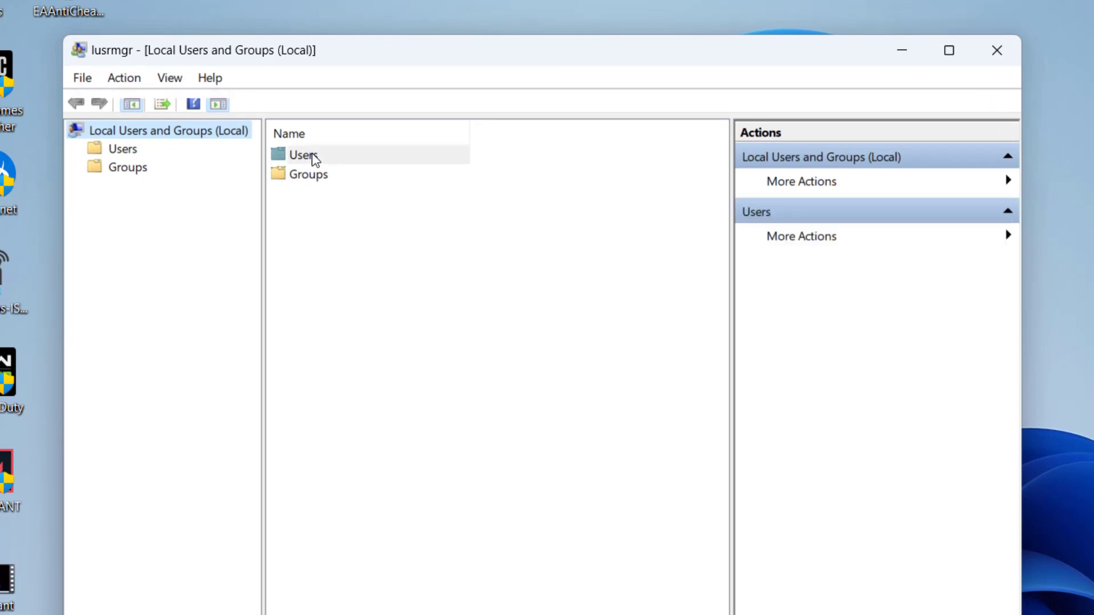
right_click(313, 155)
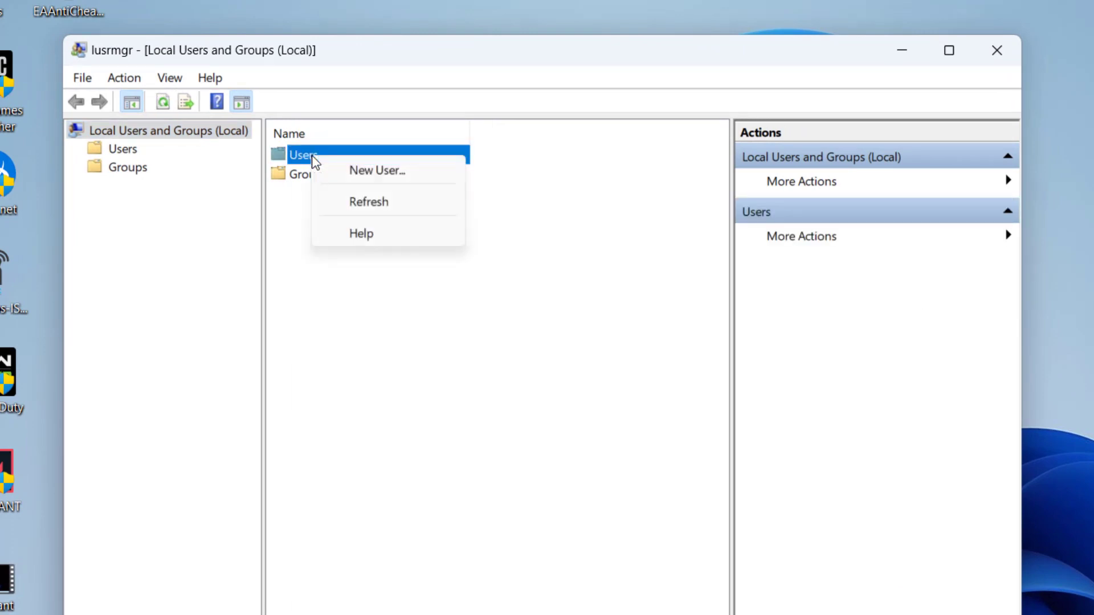
click(379, 171)
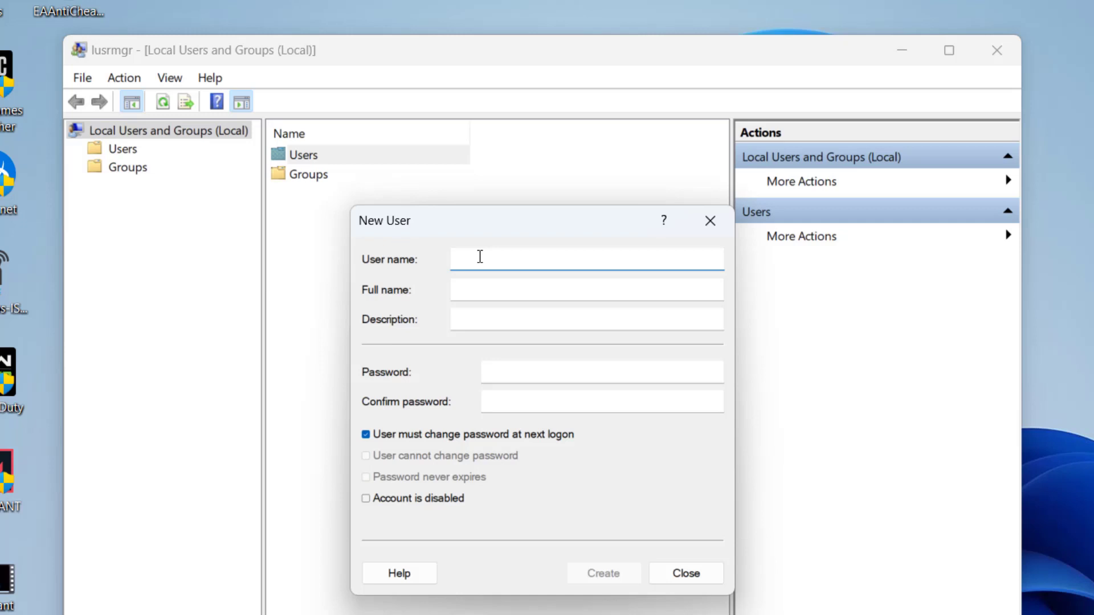
text(lotus)
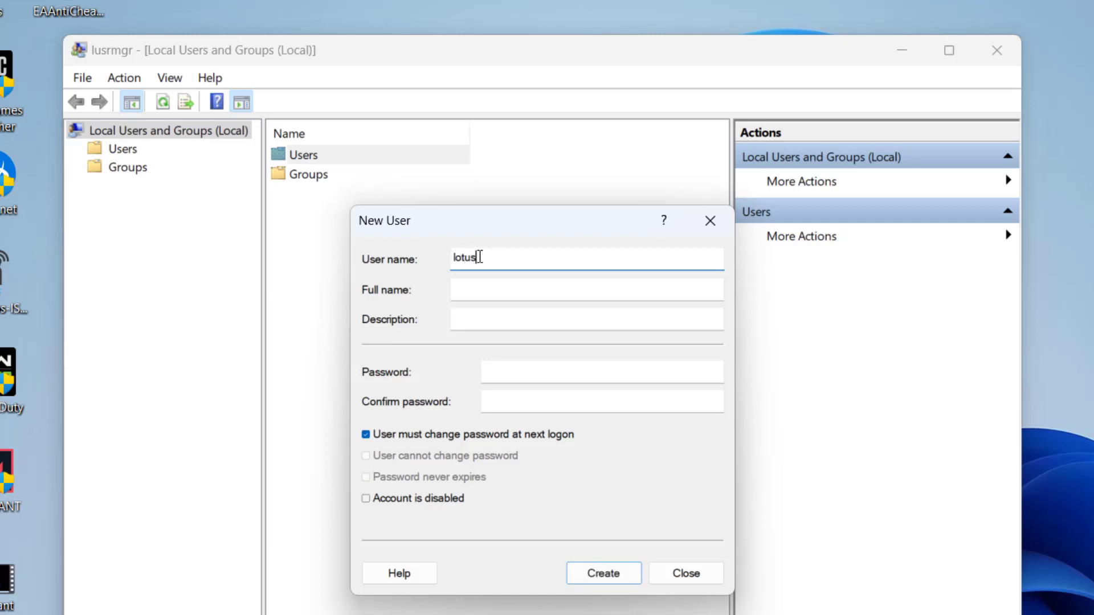
key(Tab)
text(lotus)
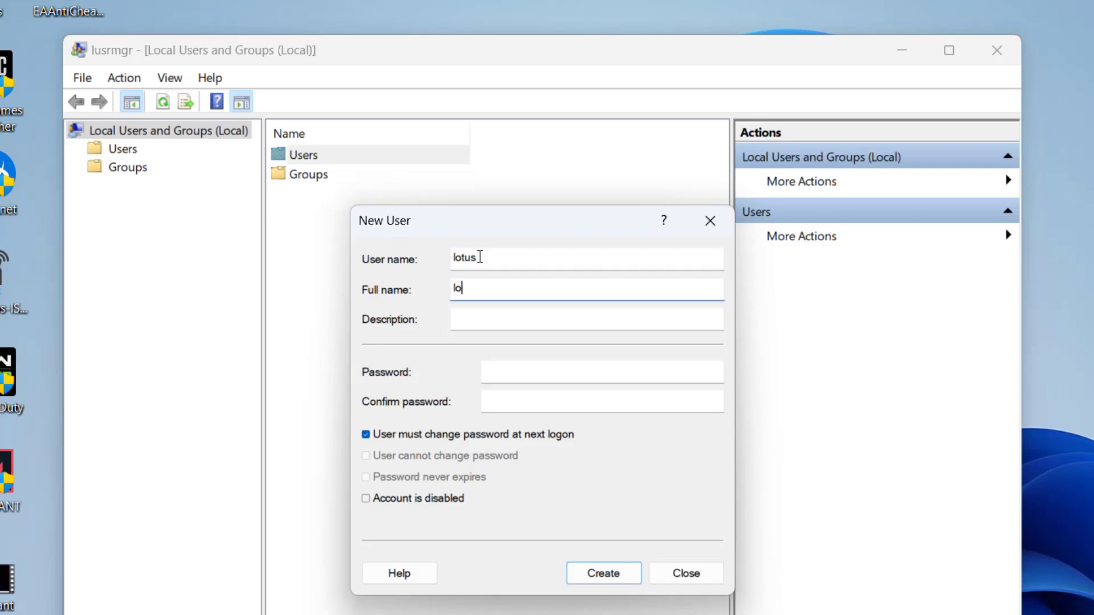
key(Tab)
text(lotus)
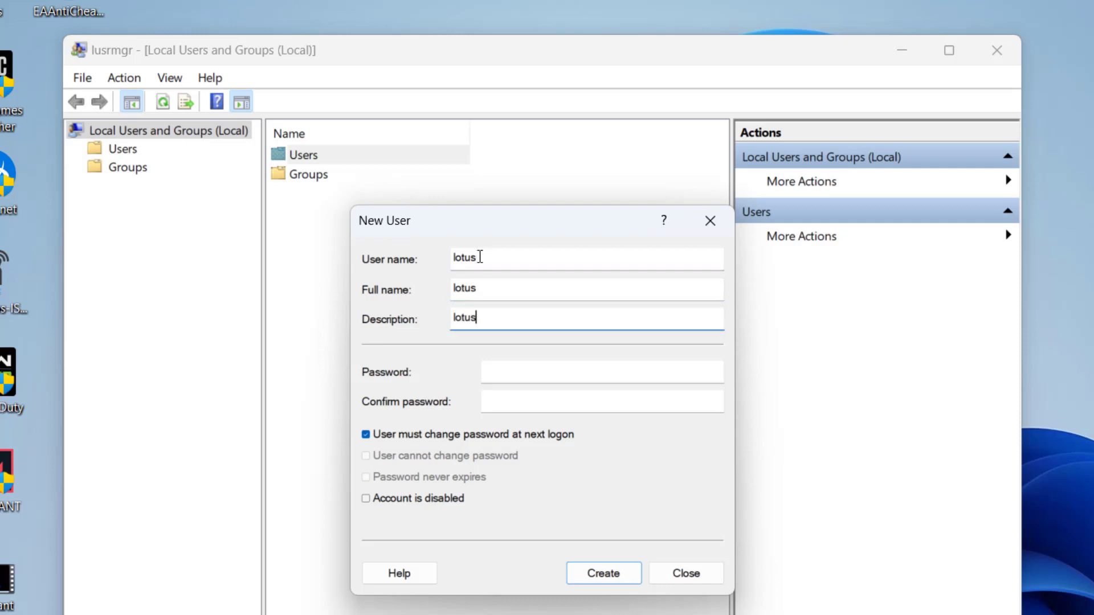
key(Tab)
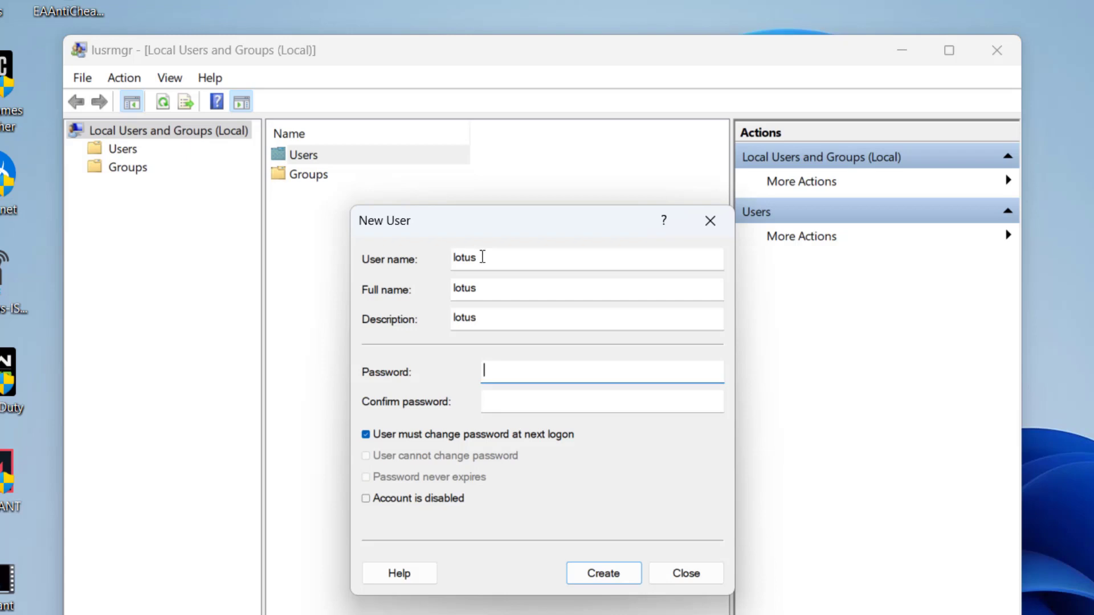
Untick 'User must change password at next logon', then create the account and close the form.
click(396, 433)
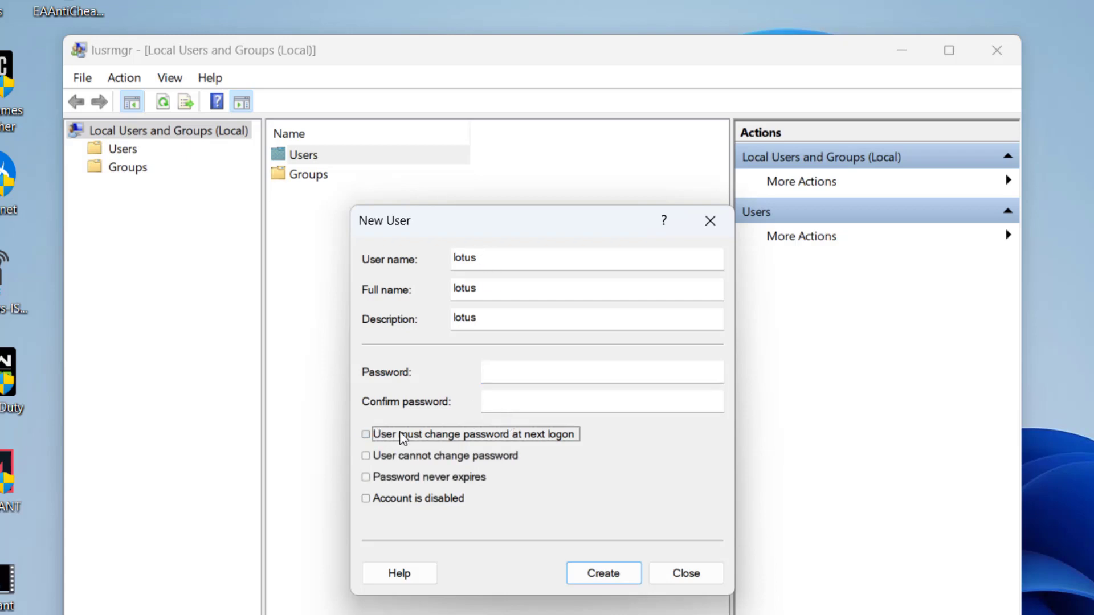
click(609, 575)
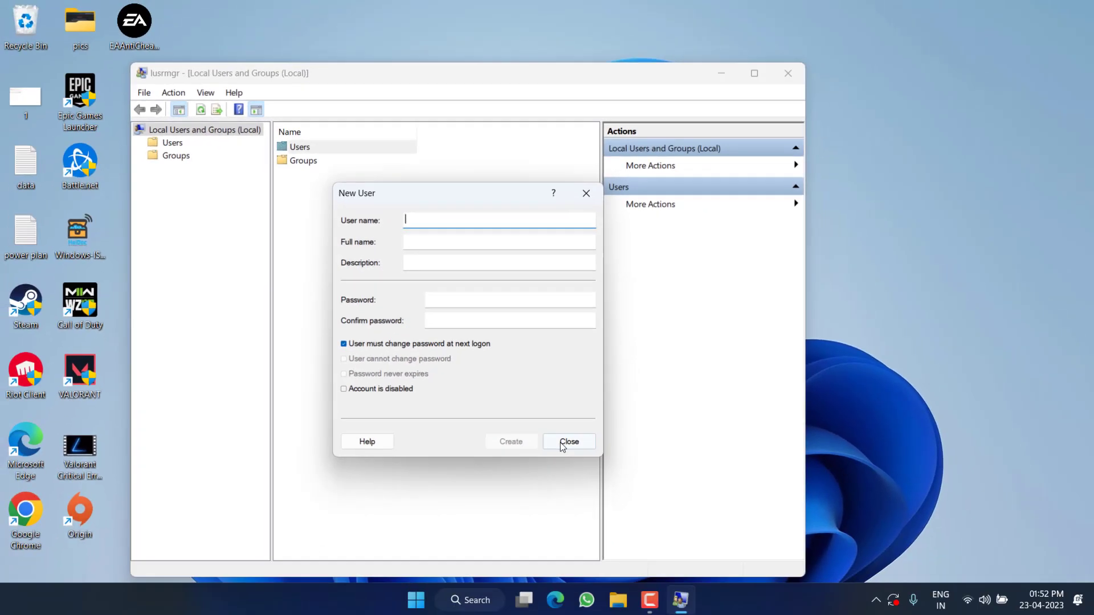
click(634, 525)
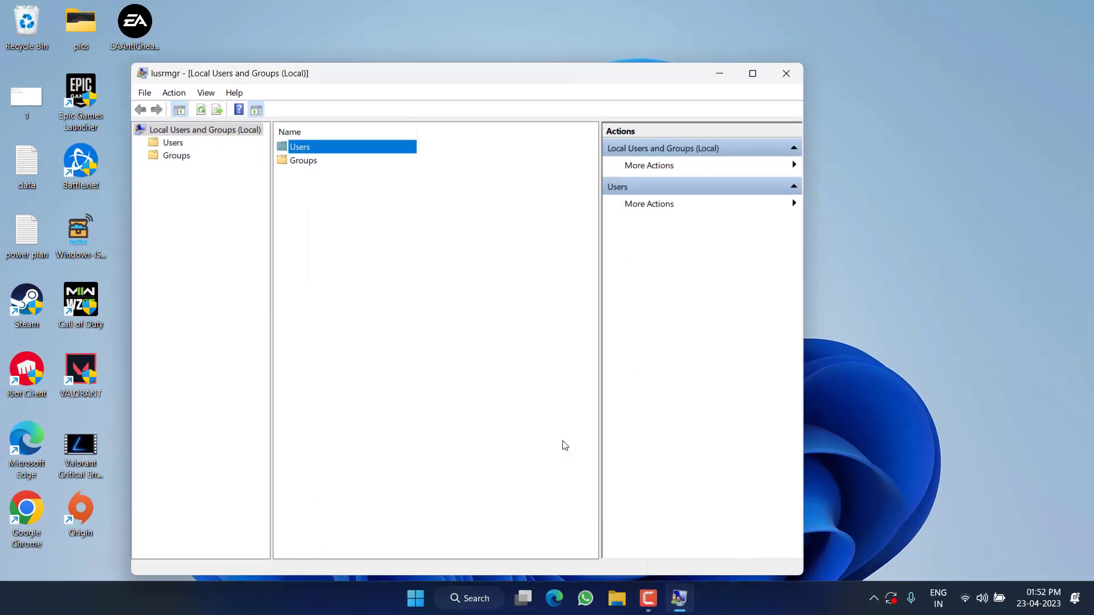
Check that lotus is listed under Users and in the Start menu's account switcher.
double_click(304, 152)
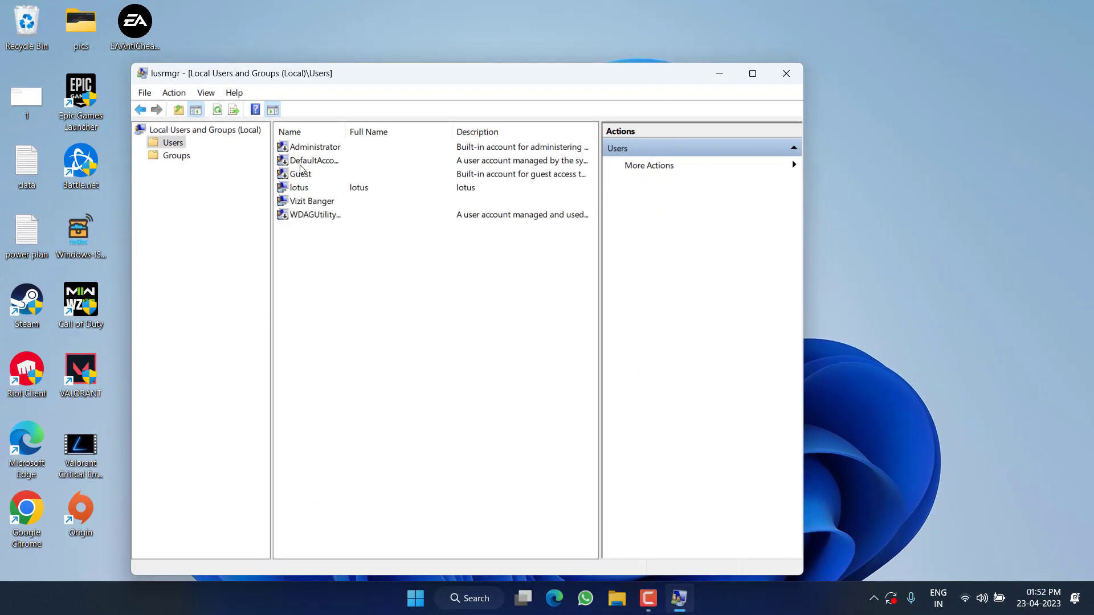
click(310, 189)
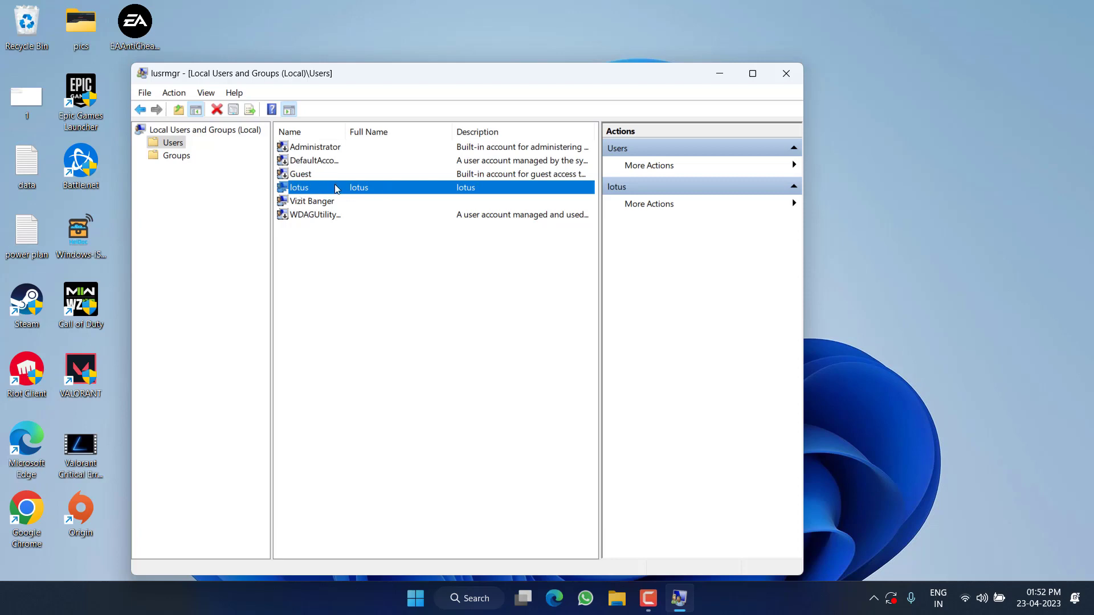
click(414, 599)
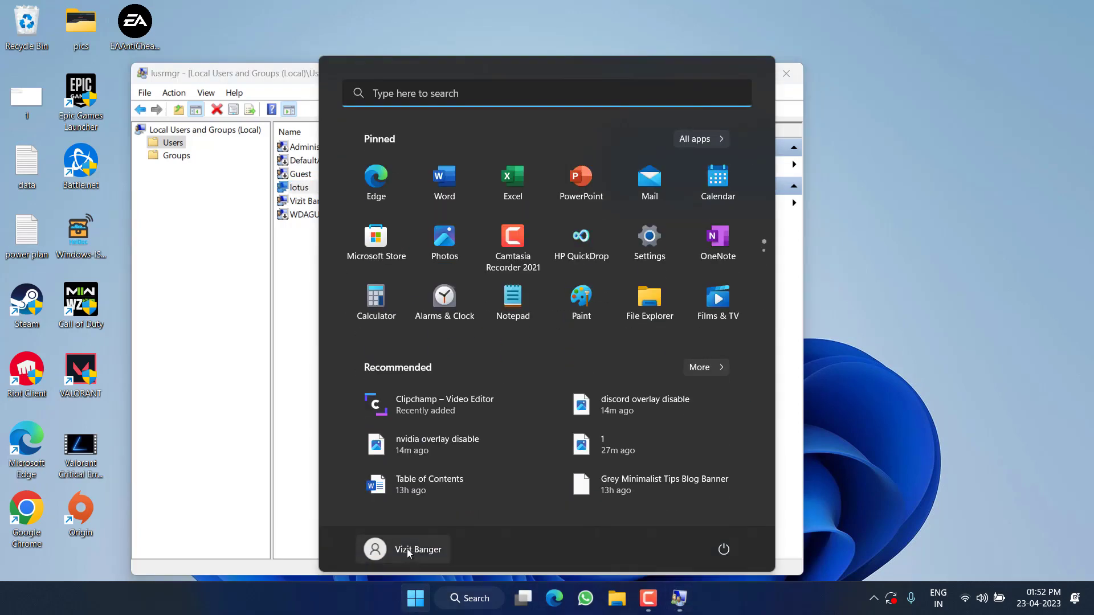
click(415, 550)
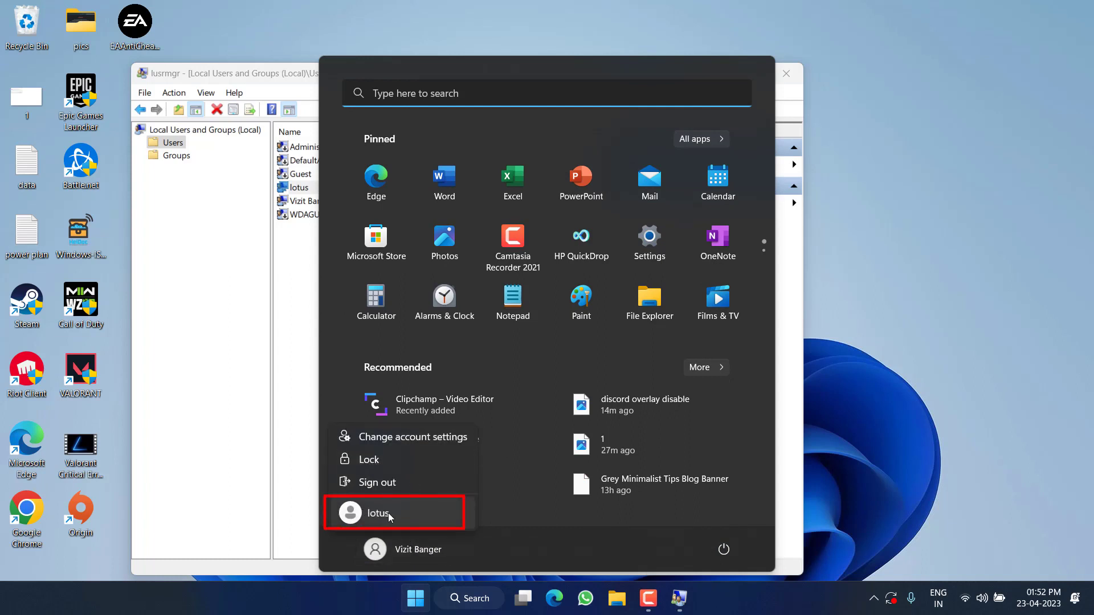
key(Escape)
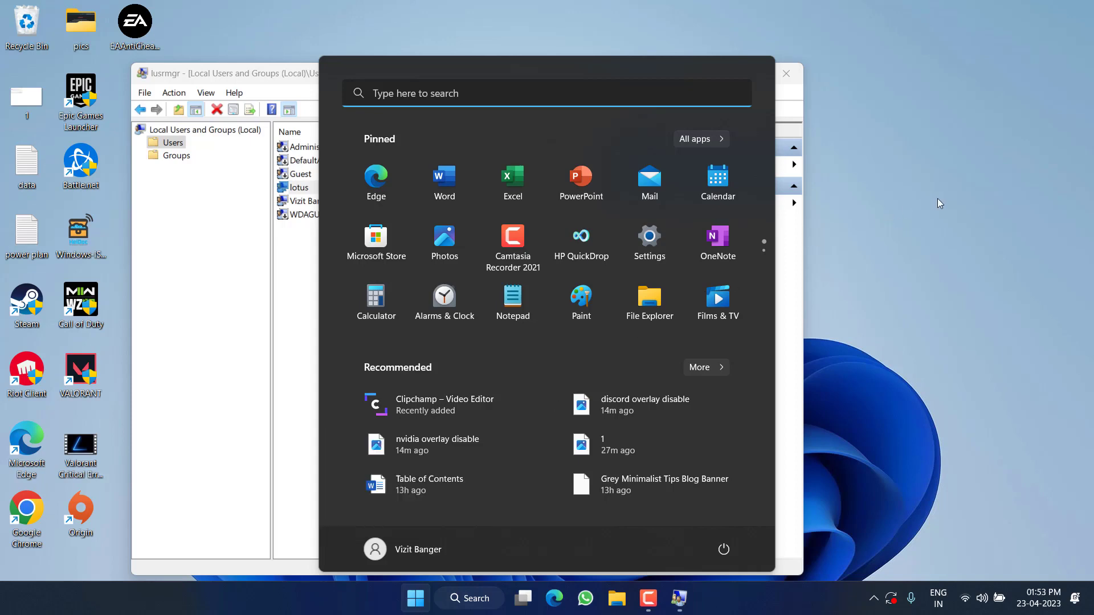
Close the Local Users and Groups console, then view and dismiss the hidden taskbar icons.
click(789, 71)
click(791, 70)
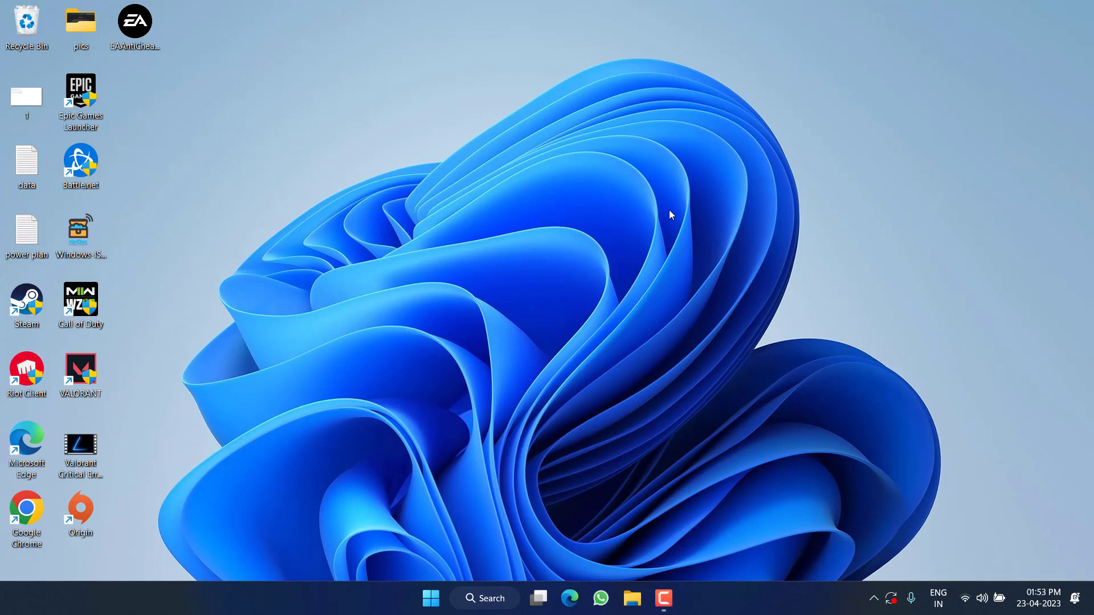
click(873, 597)
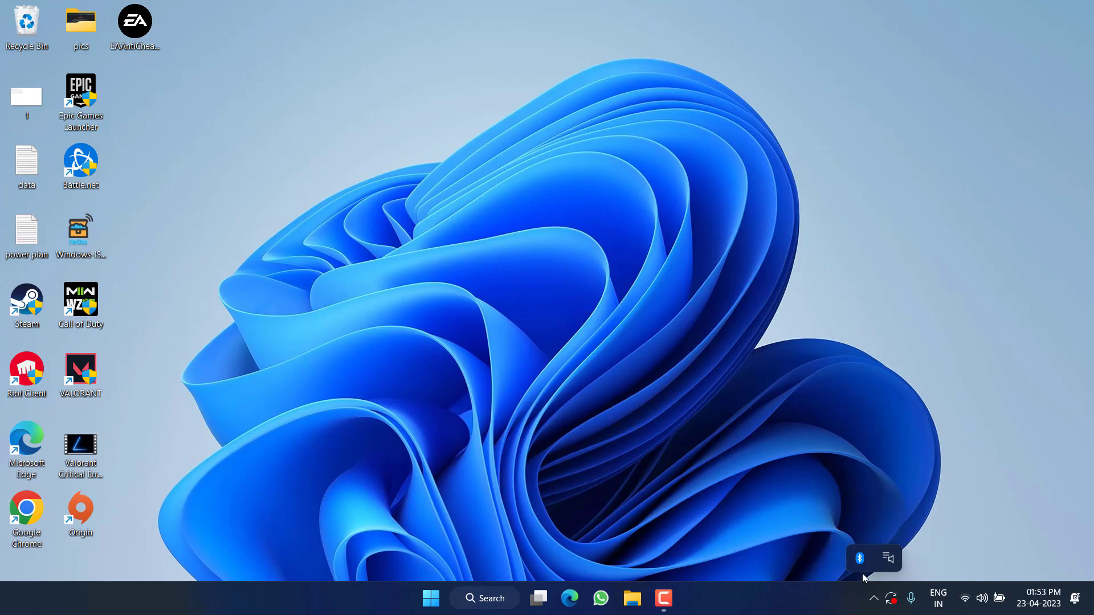
click(491, 384)
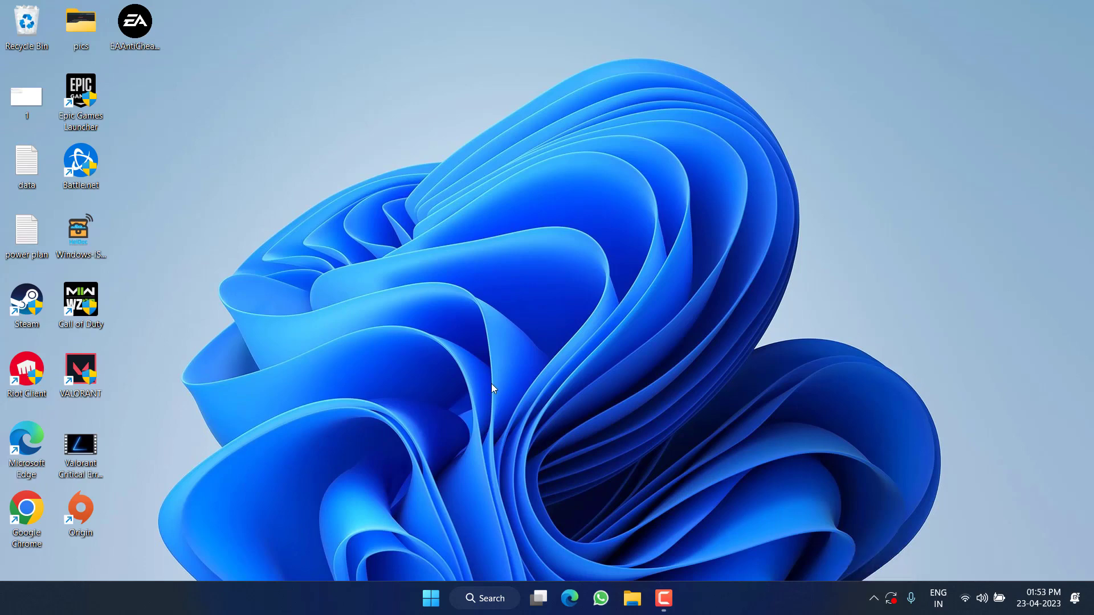
click(428, 589)
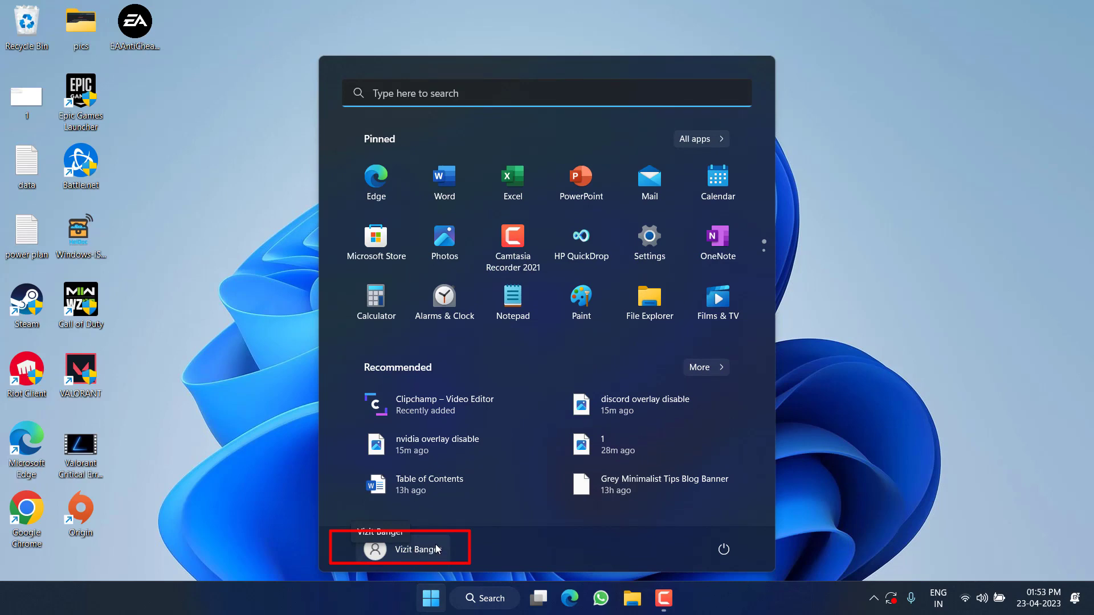
click(248, 391)
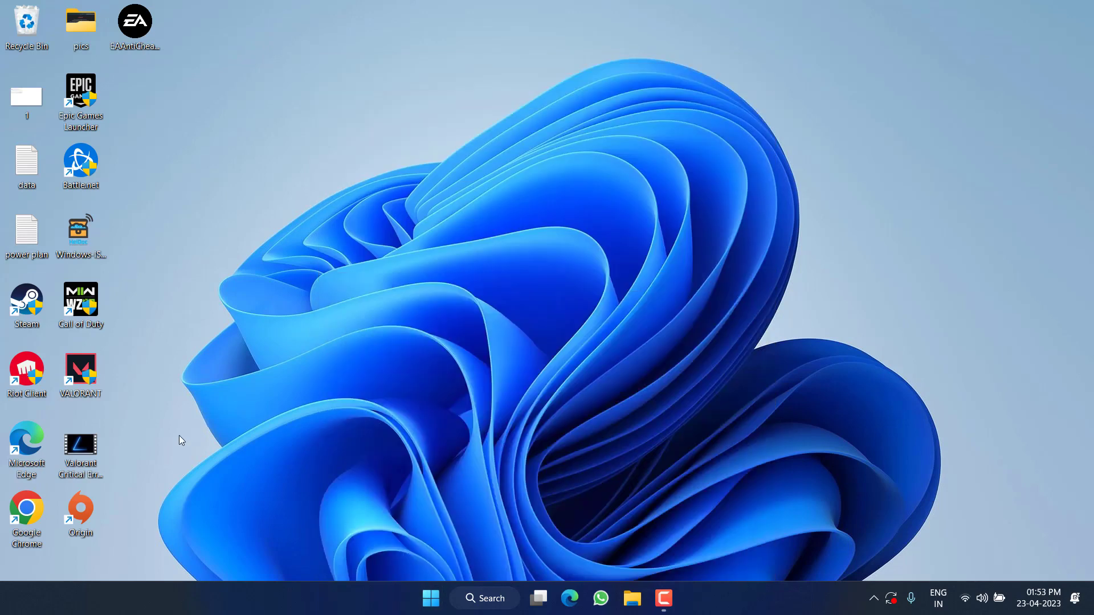